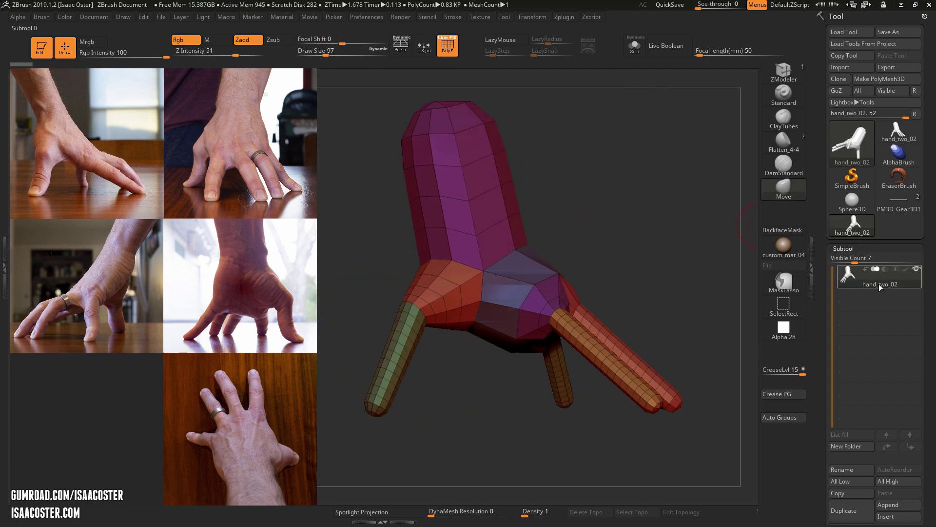
# - Tilt the forearm back by moving its upper ZSphere, adjust the thumb's base joint, and preview the adaptive skin
pyautogui.press('d')
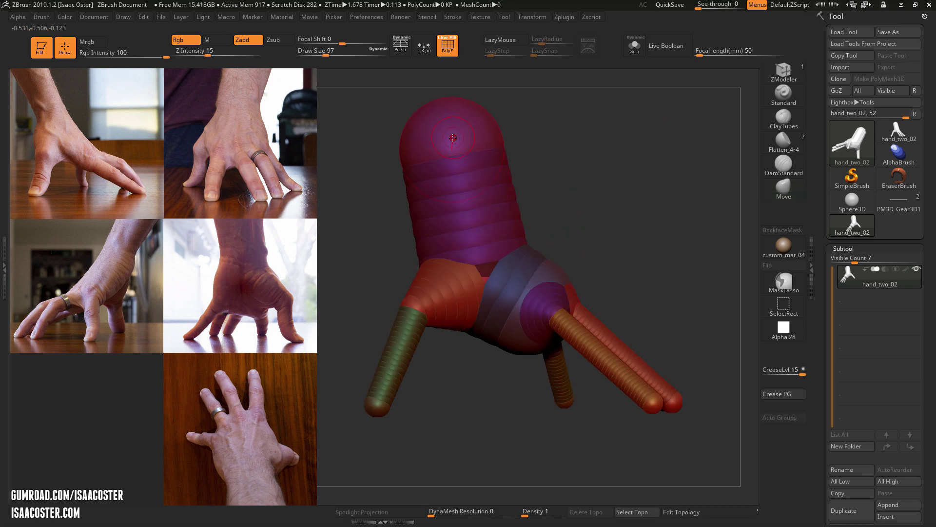
pyautogui.press('w')
pyautogui.moveTo(452, 139); pyautogui.dragTo(425, 146)
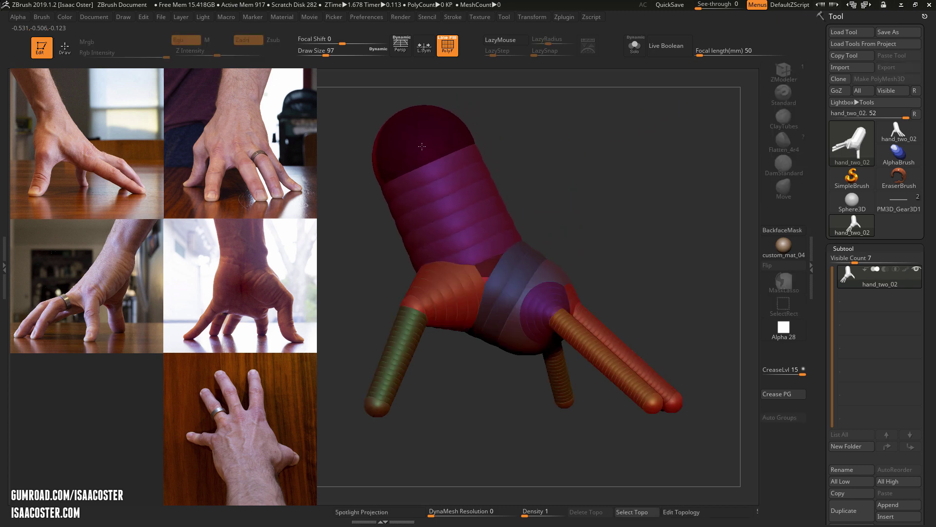
pyautogui.moveTo(413, 306); pyautogui.dragTo(417, 309)
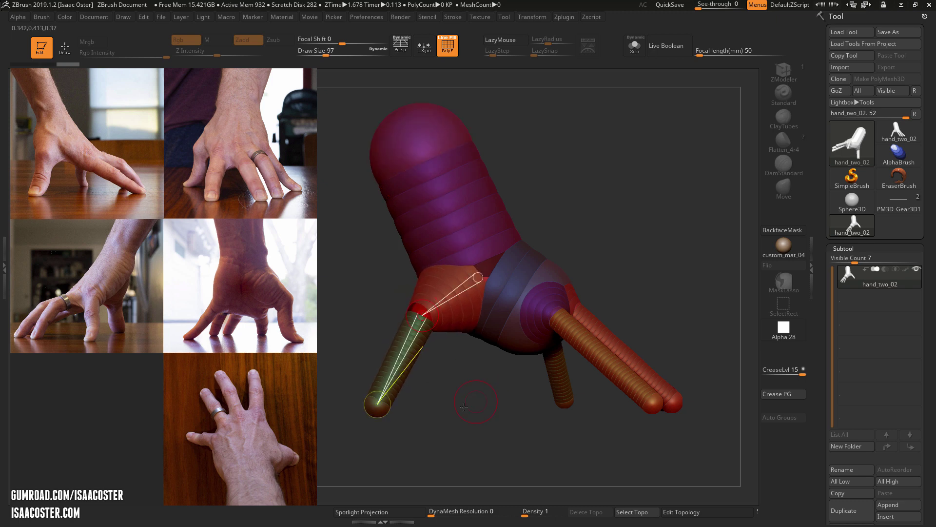
pyautogui.press('a')
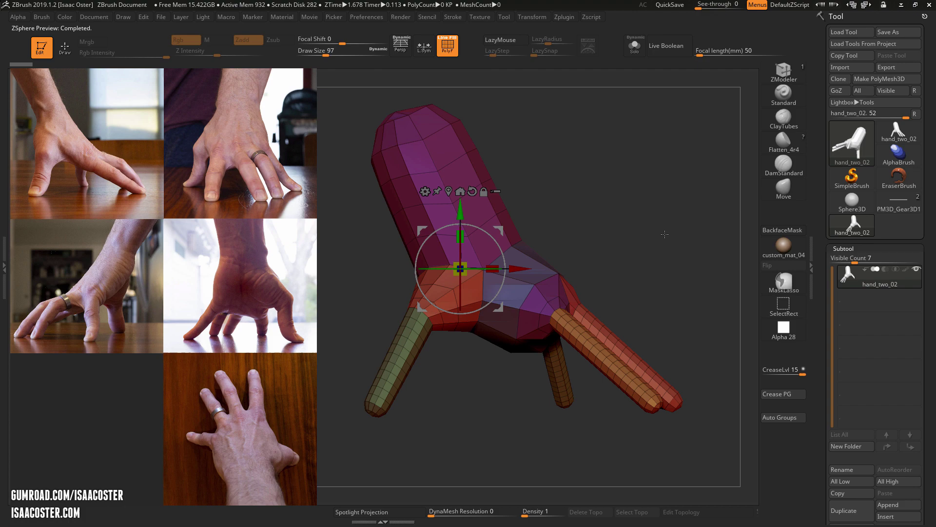
# - Convert the ZSphere hand into a PolyMesh3D tool
pyautogui.moveTo(664, 234)
pyautogui.mouseDown()
pyautogui.moveTo(635, 249)
pyautogui.moveTo(643, 230)
pyautogui.moveTo(630, 189)
pyautogui.moveTo(542, 279)
pyautogui.mouseUp()
pyautogui.press('q')
pyautogui.moveTo(554, 172); pyautogui.dragTo(517, 363)
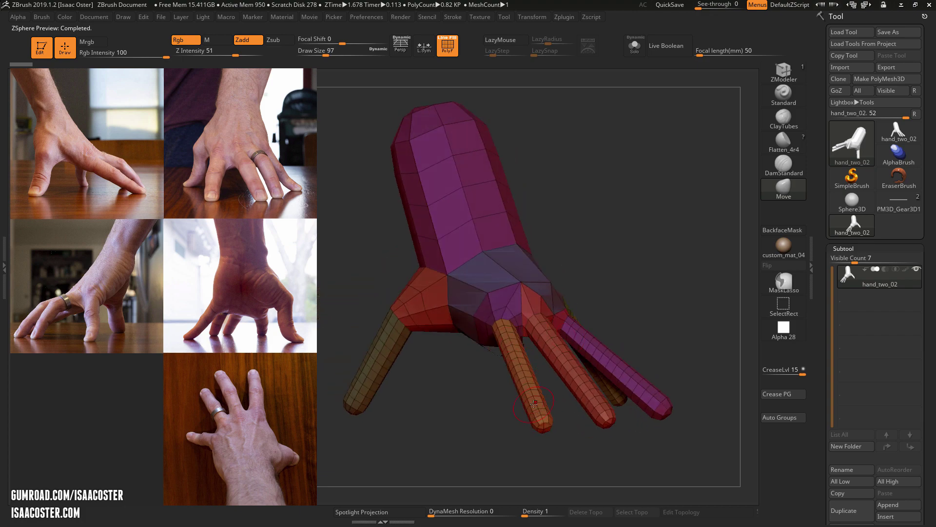
pyautogui.moveTo(508, 331); pyautogui.dragTo(514, 257)
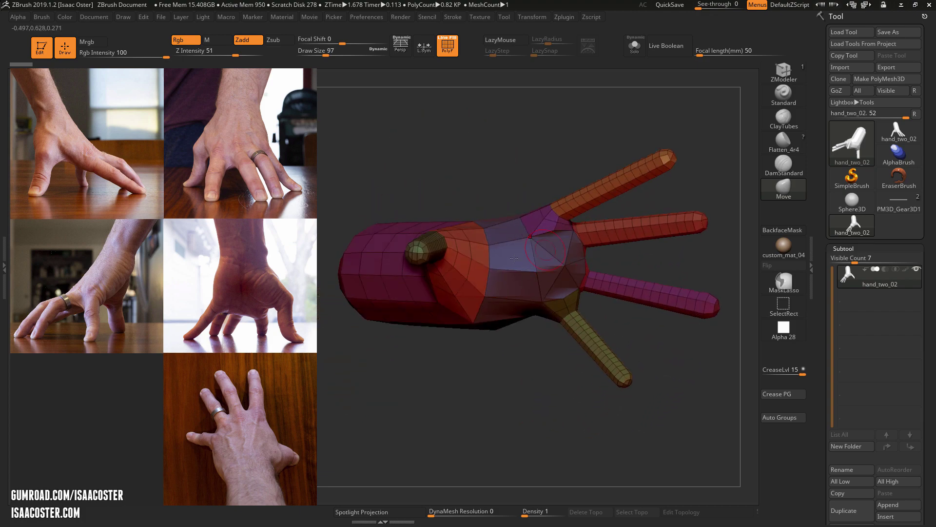
pyautogui.moveTo(482, 411); pyautogui.dragTo(537, 257)
pyautogui.moveTo(485, 187)
pyautogui.mouseDown()
pyautogui.moveTo(504, 210)
pyautogui.moveTo(650, 226)
pyautogui.moveTo(589, 248)
pyautogui.moveTo(600, 249)
pyautogui.moveTo(651, 322)
pyautogui.moveTo(627, 329)
pyautogui.moveTo(639, 355)
pyautogui.moveTo(698, 310)
pyautogui.moveTo(663, 297)
pyautogui.moveTo(674, 309)
pyautogui.moveTo(696, 292)
pyautogui.moveTo(679, 223)
pyautogui.moveTo(652, 216)
pyautogui.mouseUp()
pyautogui.click(886, 79)
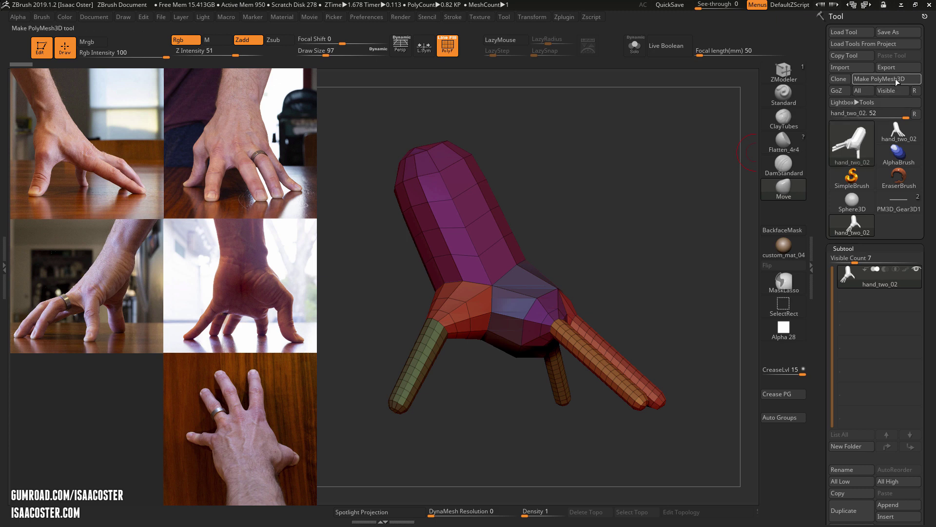
# - Append a PolyMesh3D star as a new subtool and make it the active one
pyautogui.moveTo(657, 222); pyautogui.dragTo(631, 248)
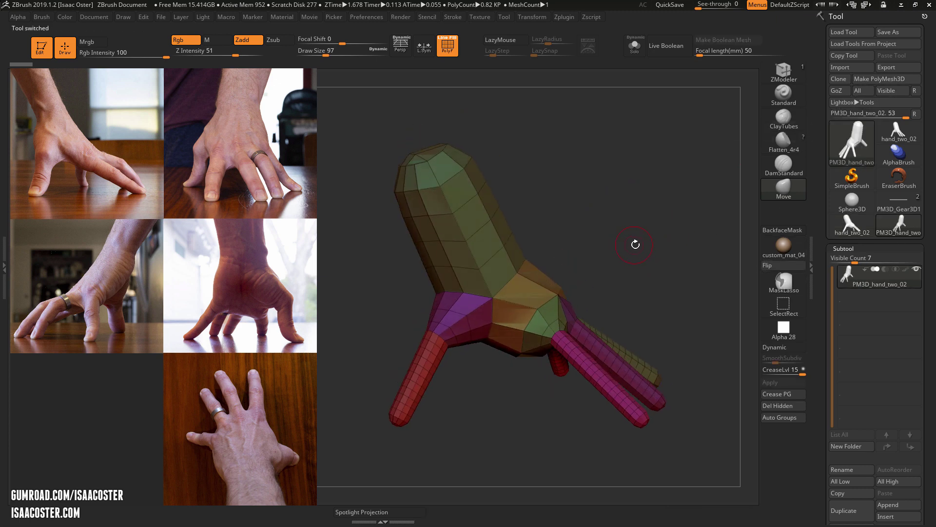
pyautogui.moveTo(568, 238); pyautogui.dragTo(621, 221)
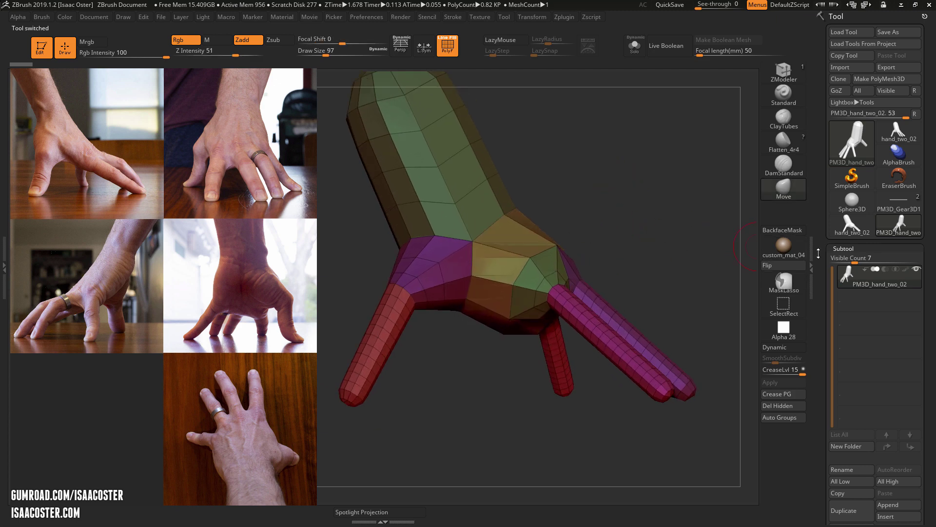
pyautogui.moveTo(821, 251); pyautogui.dragTo(824, 114)
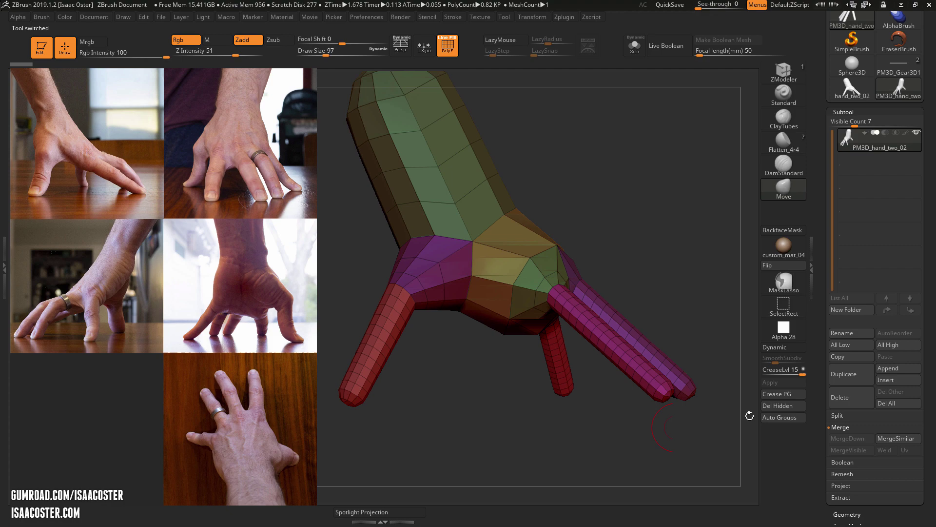
pyautogui.click(890, 370)
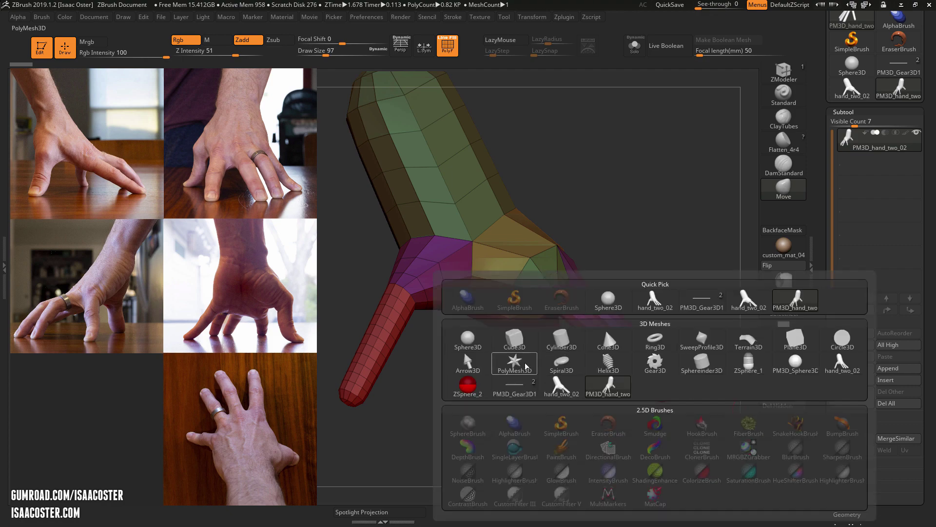
pyautogui.click(508, 377)
pyautogui.click(848, 163)
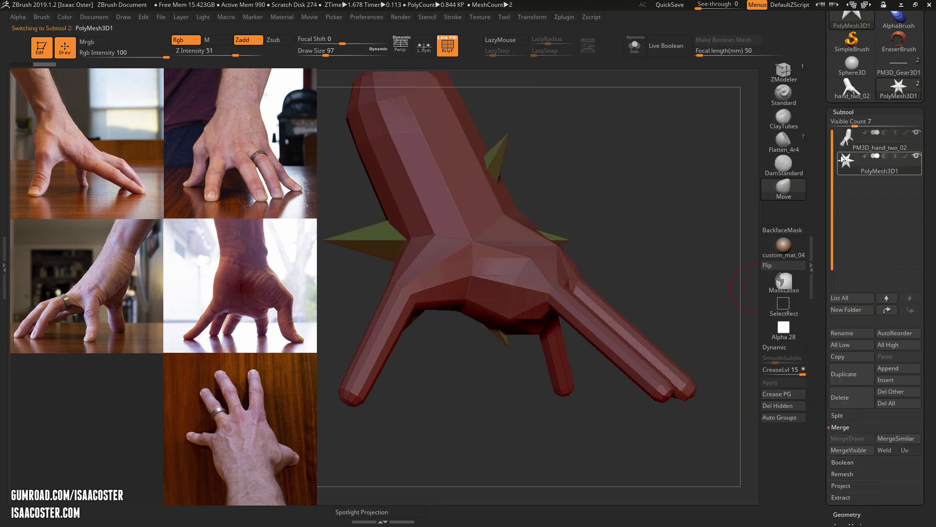
# - Initialize the star subtool as a QCube and check its shape in solo mode
pyautogui.moveTo(818, 208); pyautogui.dragTo(820, 57)
pyautogui.click(840, 169)
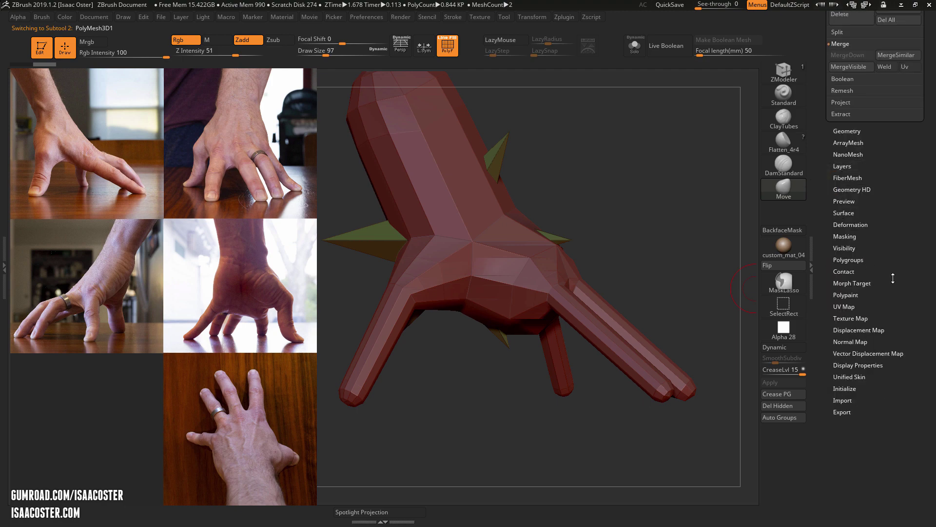
pyautogui.moveTo(893, 279); pyautogui.dragTo(888, 266)
pyautogui.moveTo(847, 380); pyautogui.dragTo(847, 379)
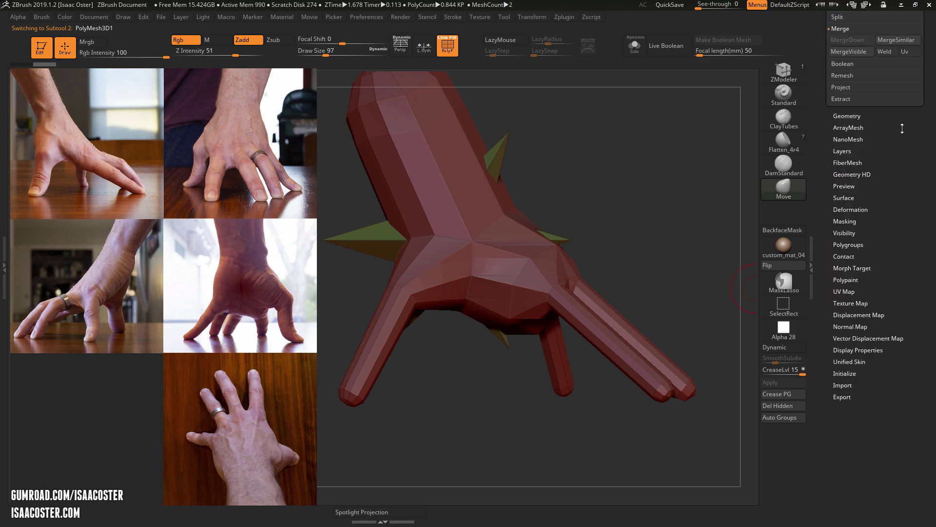
pyautogui.click(851, 373)
pyautogui.click(847, 384)
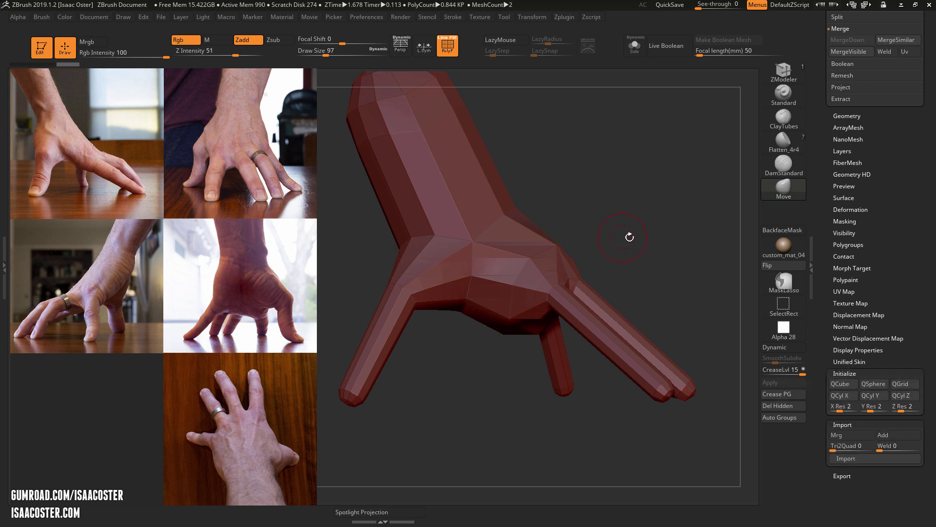
pyautogui.click(640, 50)
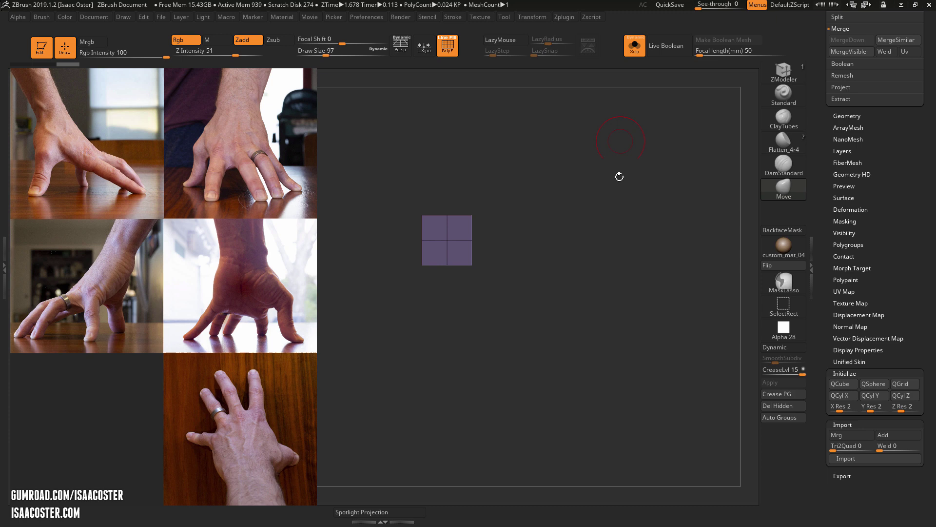
pyautogui.moveTo(570, 247); pyautogui.dragTo(559, 269)
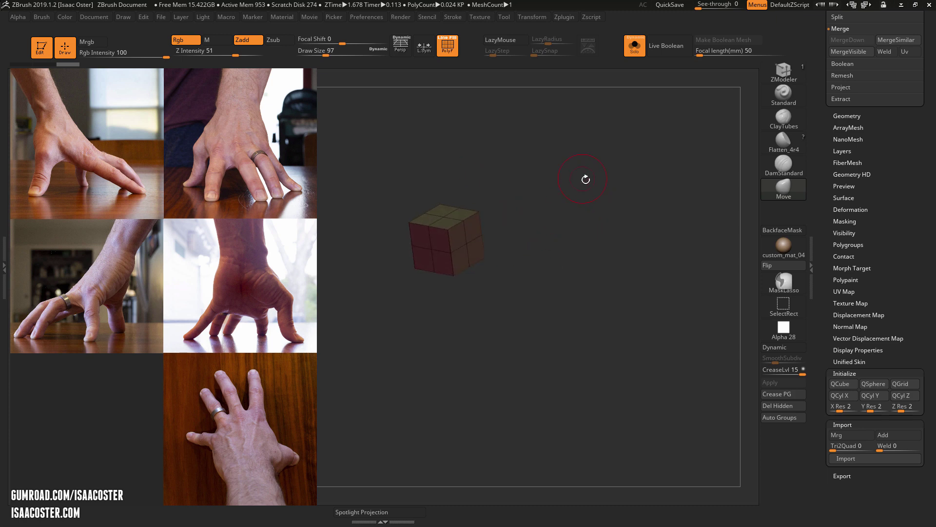
pyautogui.keyDown('shift'); pyautogui.moveTo(586, 177); pyautogui.dragTo(644, 59); pyautogui.keyUp('shift')
pyautogui.click(634, 47)
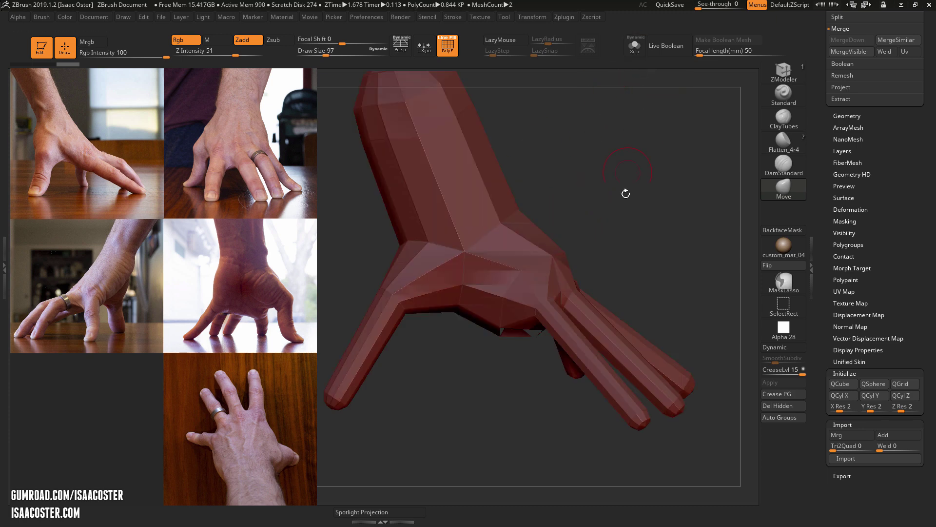
# - Move the cube below the hand, enlarge it, and flatten it into a thin ground slab
pyautogui.moveTo(625, 192)
pyautogui.mouseDown()
pyautogui.moveTo(640, 192)
pyautogui.moveTo(636, 209)
pyautogui.moveTo(600, 190)
pyautogui.mouseUp()
pyautogui.press('w')
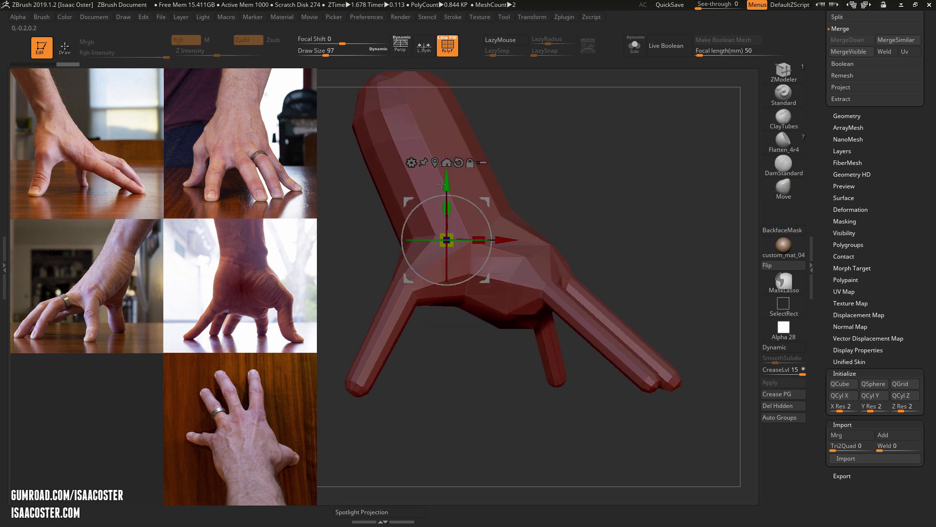
pyautogui.moveTo(441, 184); pyautogui.dragTo(504, 353)
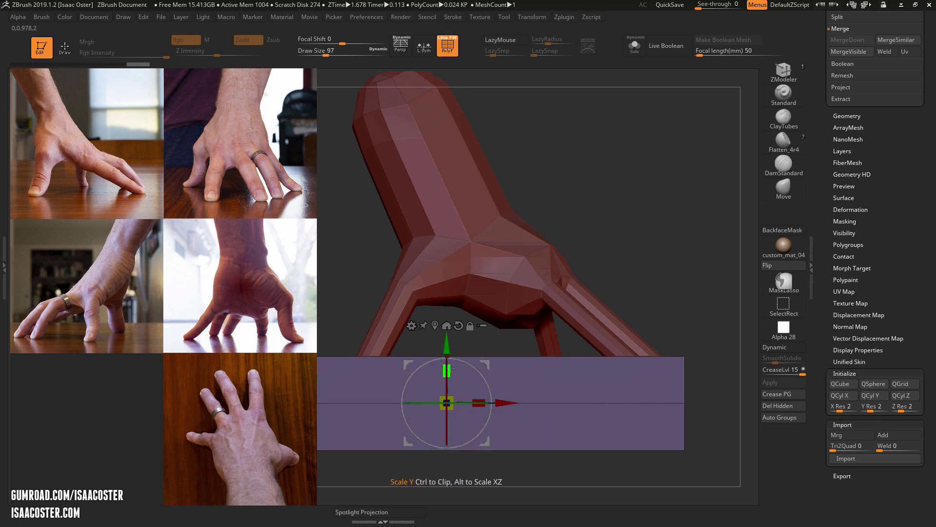
pyautogui.moveTo(450, 370); pyautogui.dragTo(449, 403)
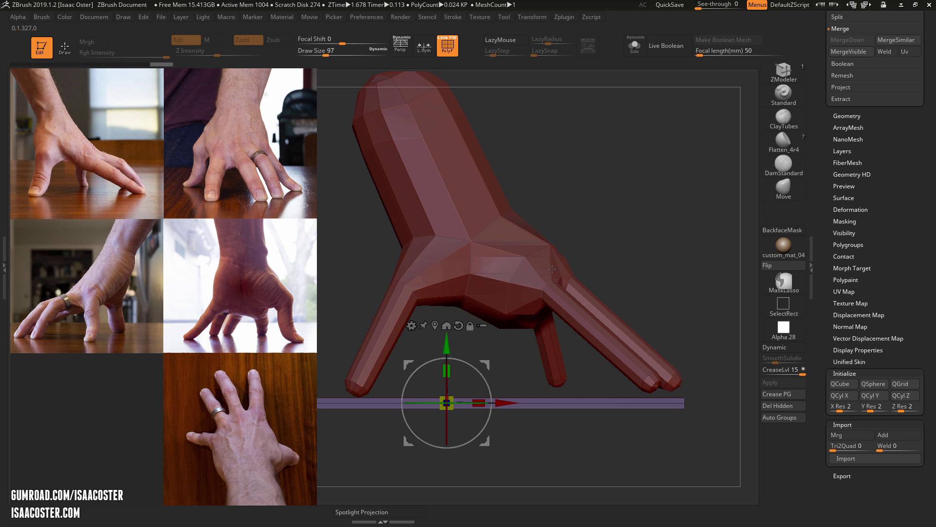
# - Shift the ground slab sideways to centre it beneath the hand's fingers
pyautogui.keyDown('alt'); pyautogui.moveTo(488, 301); pyautogui.dragTo(542, 284, button='right'); pyautogui.keyUp('alt')
pyautogui.keyDown('ctrl'); pyautogui.moveTo(652, 243); pyautogui.dragTo(560, 364, button='right'); pyautogui.keyUp('ctrl')
pyautogui.moveTo(559, 377); pyautogui.dragTo(612, 376)
pyautogui.moveTo(652, 278); pyautogui.dragTo(564, 285, button='right')
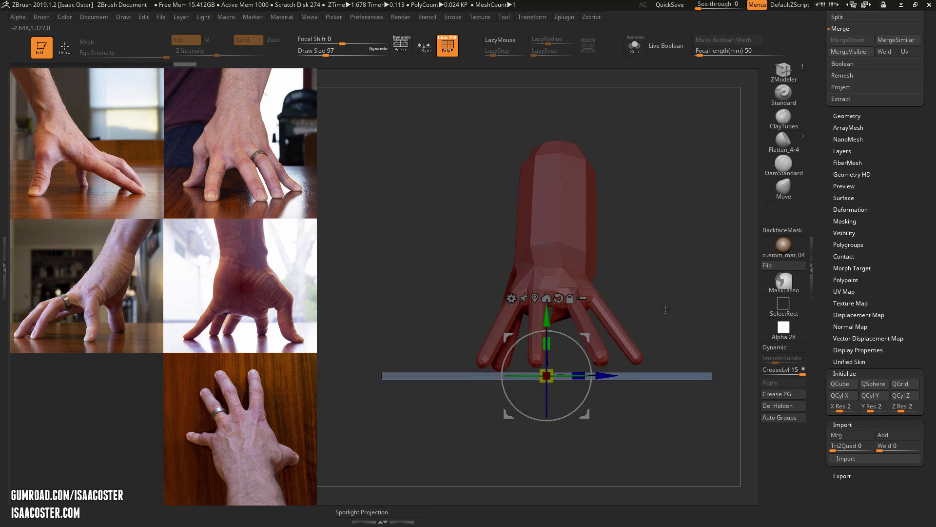
# - Raise the ground slab until it meets the fingertips
pyautogui.press('q')
pyautogui.moveTo(661, 278)
pyautogui.mouseDown(button='right')
pyautogui.moveTo(635, 326)
pyautogui.moveTo(702, 278)
pyautogui.moveTo(637, 230)
pyautogui.moveTo(688, 228)
pyautogui.moveTo(683, 239)
pyautogui.moveTo(660, 239)
pyautogui.mouseUp(button='right')
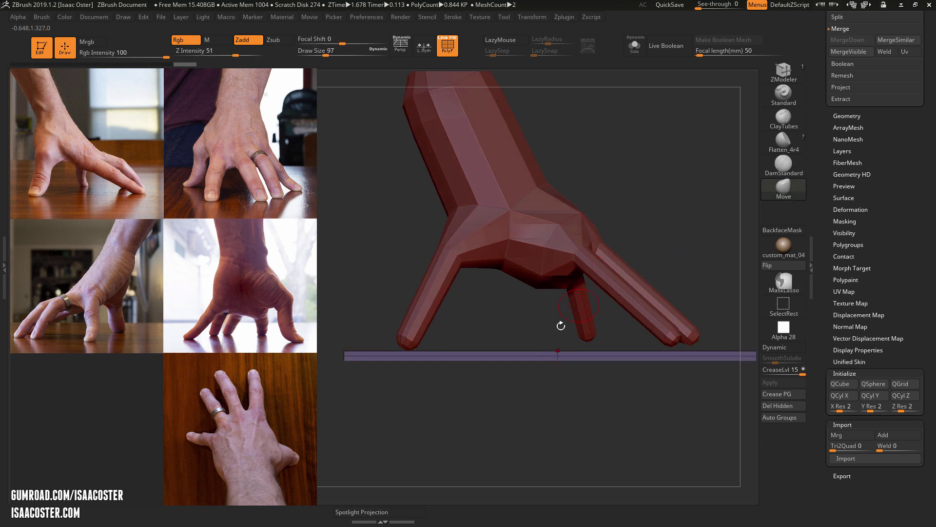
pyautogui.press('w')
pyautogui.moveTo(559, 298); pyautogui.dragTo(559, 291)
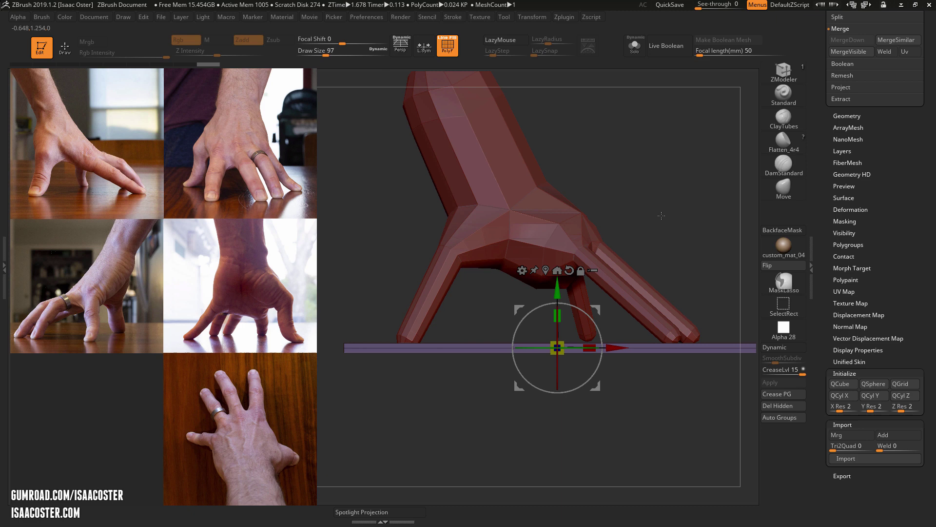
pyautogui.press('q')
pyautogui.moveTo(671, 209)
pyautogui.mouseDown(button='right')
pyautogui.moveTo(648, 232)
pyautogui.moveTo(680, 232)
pyautogui.moveTo(634, 319)
pyautogui.mouseUp(button='right')
# - Choose the Move brush and turn off the PolyFrame display
pyautogui.press('b')
pyautogui.press('m')
pyautogui.press('v')
pyautogui.moveTo(902, 175); pyautogui.dragTo(902, 228)
pyautogui.hotkey('shift', 'f')
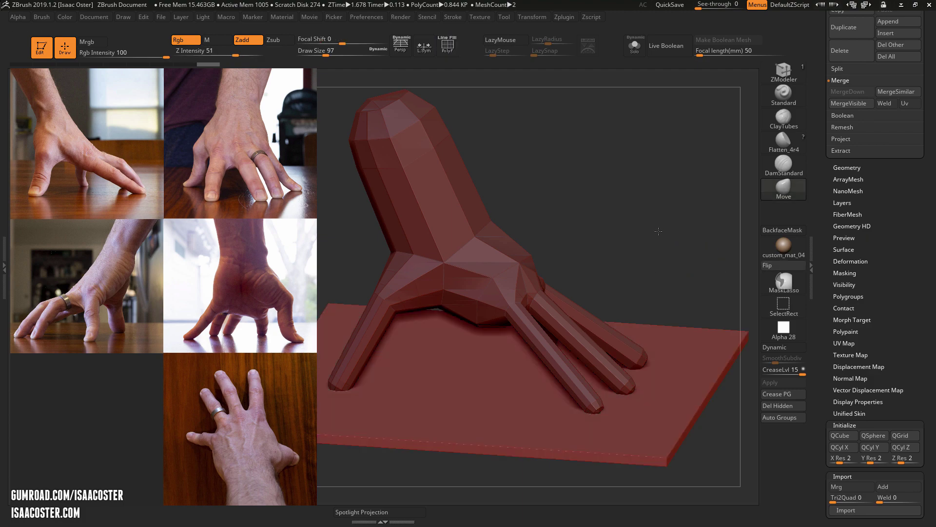
pyautogui.moveTo(716, 234); pyautogui.dragTo(743, 174)
pyautogui.keyDown('shift'); pyautogui.moveTo(621, 226); pyautogui.dragTo(670, 226); pyautogui.keyUp('shift')
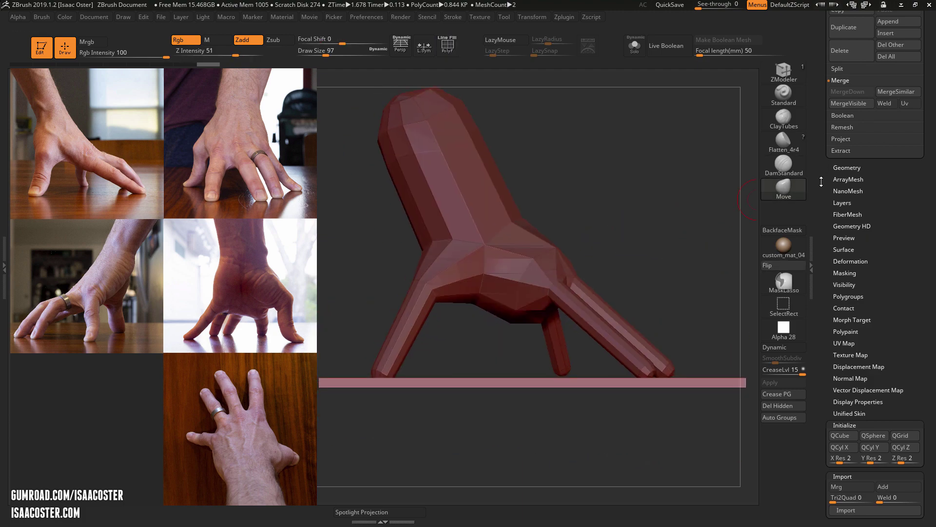
# - Make the hand mesh the active subtool and set the brush Draw Size to 212
pyautogui.moveTo(821, 181); pyautogui.dragTo(829, 247)
pyautogui.click(850, 223)
pyautogui.moveTo(633, 186); pyautogui.dragTo(717, 223)
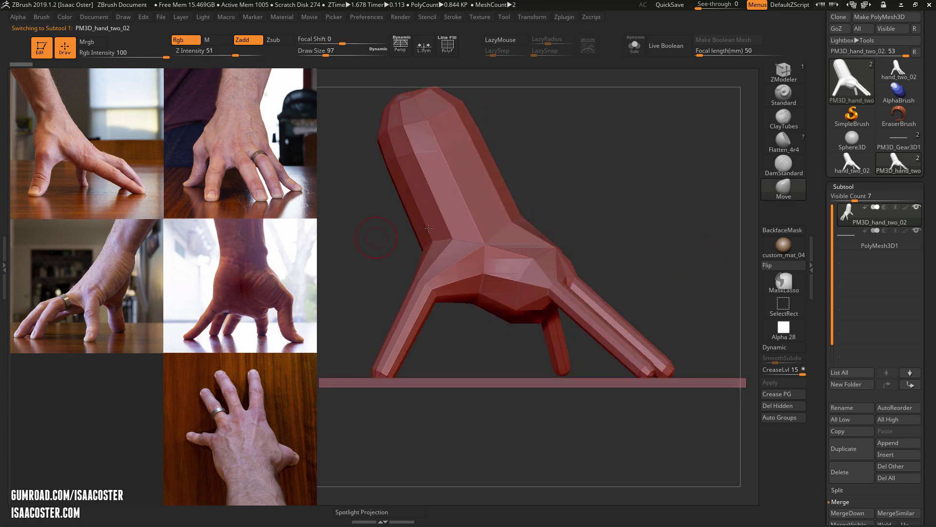
pyautogui.keyDown('alt'); pyautogui.moveTo(618, 213); pyautogui.dragTo(753, 172, button='right'); pyautogui.keyUp('alt')
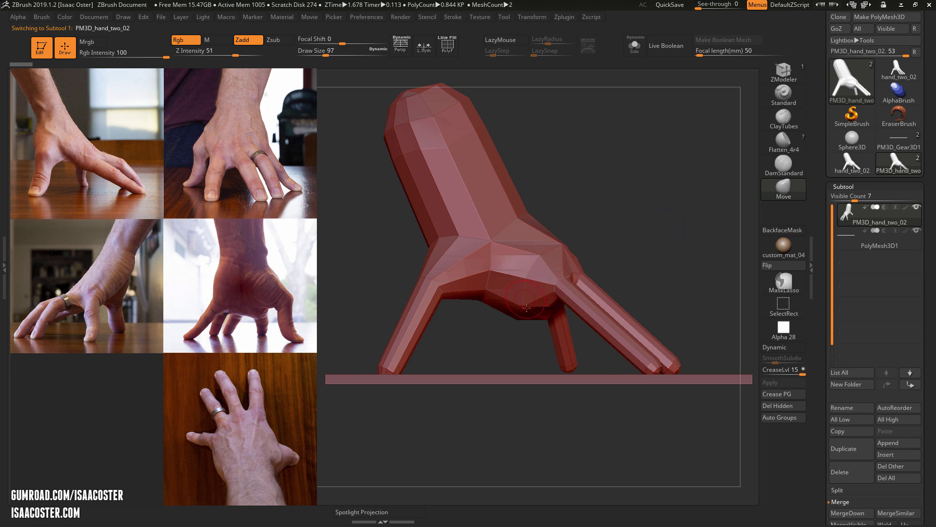
pyautogui.press('s')
pyautogui.moveTo(503, 331); pyautogui.dragTo(514, 331)
pyautogui.moveTo(528, 318); pyautogui.dragTo(537, 303, button='right')
pyautogui.moveTo(566, 333)
pyautogui.mouseDown(button='right')
pyautogui.moveTo(577, 340)
pyautogui.moveTo(634, 317)
pyautogui.mouseUp(button='right')
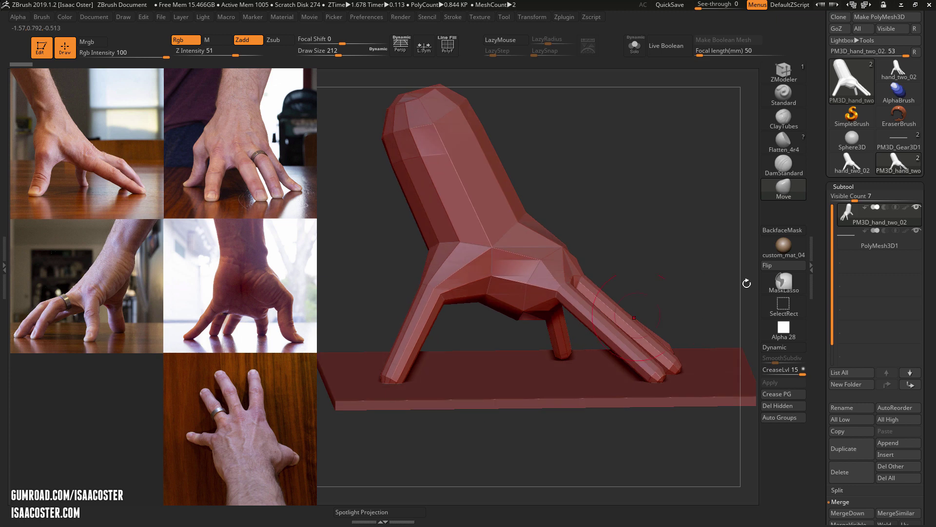
# - Hide the ground slab subtool while keeping the hand mesh active
pyautogui.click(909, 242)
pyautogui.click(871, 225)
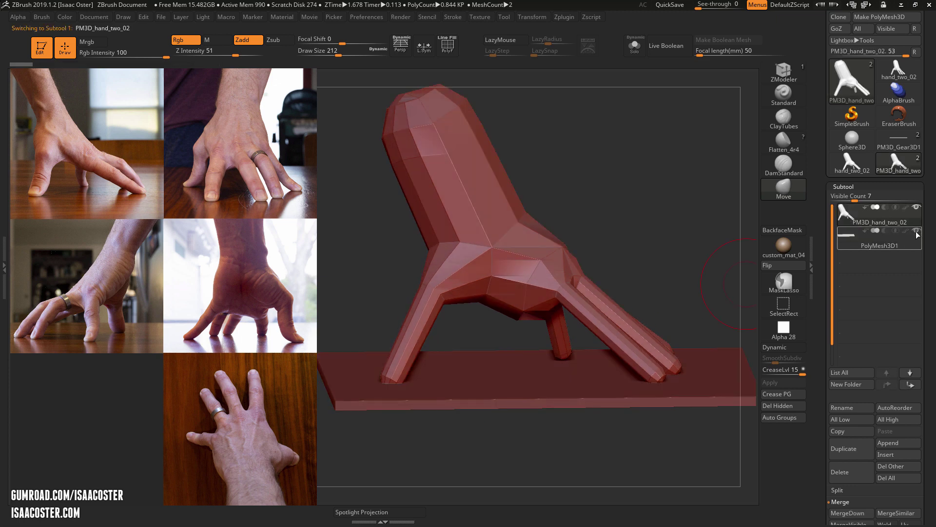
pyautogui.click(917, 235)
# - Smooth the palm, knuckles and finger bases of the hand mesh with the Smooth brush
pyautogui.moveTo(654, 296); pyautogui.dragTo(594, 215, button='right')
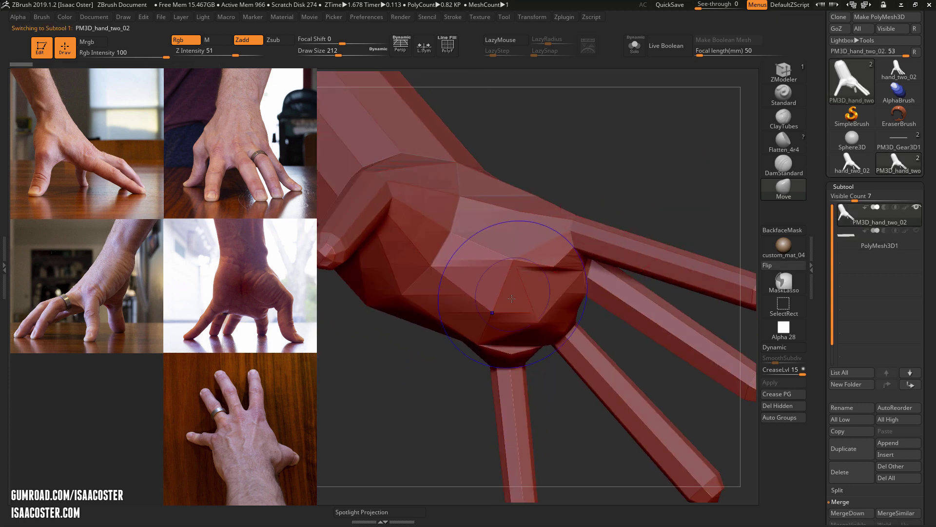
pyautogui.moveTo(512, 298)
pyautogui.keyDown('shift'); pyautogui.mouseDown()
pyautogui.moveTo(522, 282)
pyautogui.moveTo(492, 307)
pyautogui.mouseUp(); pyautogui.keyUp('shift')
pyautogui.moveTo(353, 412); pyautogui.dragTo(455, 341, button='right')
pyautogui.keyDown('shift'); pyautogui.moveTo(219, 54); pyautogui.dragTo(207, 60); pyautogui.keyUp('shift')
pyautogui.moveTo(424, 413); pyautogui.dragTo(492, 361, button='right')
pyautogui.moveTo(503, 245)
pyautogui.keyDown('shift'); pyautogui.mouseDown()
pyautogui.moveTo(508, 278)
pyautogui.moveTo(502, 254)
pyautogui.mouseUp(); pyautogui.keyUp('shift')
pyautogui.moveTo(503, 254); pyautogui.dragTo(493, 244, button='right')
pyautogui.keyDown('shift'); pyautogui.moveTo(550, 262); pyautogui.dragTo(554, 271); pyautogui.keyUp('shift')
pyautogui.moveTo(553, 271); pyautogui.dragTo(585, 219, button='right')
pyautogui.keyDown('shift'); pyautogui.moveTo(578, 273); pyautogui.dragTo(574, 309); pyautogui.keyUp('shift')
pyautogui.moveTo(574, 309)
pyautogui.mouseDown(button='right')
pyautogui.moveTo(602, 228)
pyautogui.moveTo(583, 238)
pyautogui.mouseUp(button='right')
pyautogui.keyDown('shift'); pyautogui.moveTo(584, 244); pyautogui.dragTo(594, 269); pyautogui.keyUp('shift')
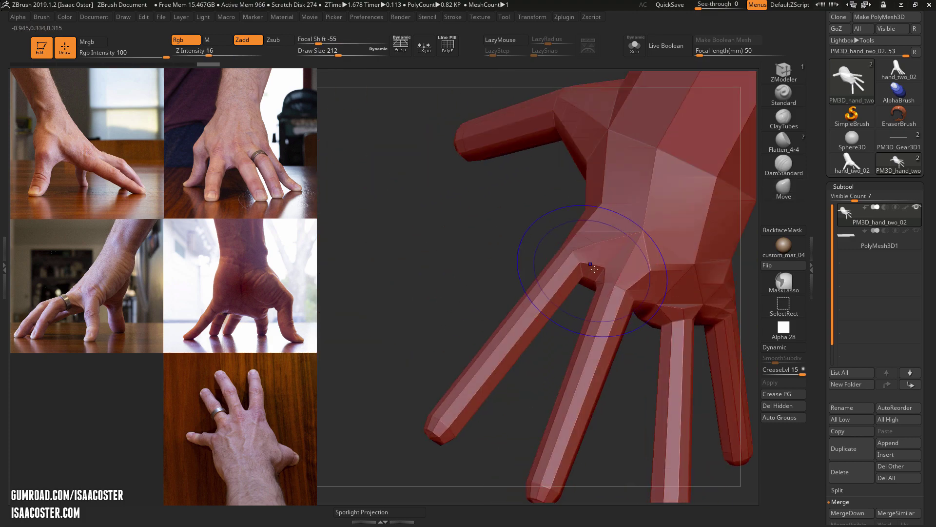
pyautogui.moveTo(459, 254); pyautogui.dragTo(565, 299, button='right')
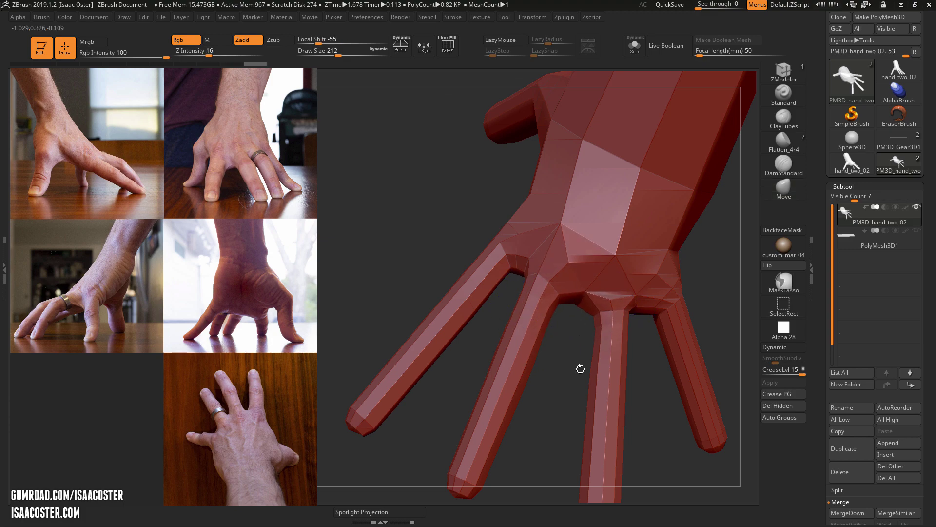
# - Reshape the wrist and forearm with the Move brush to follow the reference photos
pyautogui.moveTo(580, 369); pyautogui.dragTo(525, 328, button='right')
pyautogui.moveTo(613, 328)
pyautogui.mouseDown(button='right')
pyautogui.moveTo(620, 288)
pyautogui.moveTo(421, 178)
pyautogui.moveTo(496, 228)
pyautogui.moveTo(652, 259)
pyautogui.moveTo(634, 273)
pyautogui.moveTo(659, 251)
pyautogui.moveTo(654, 162)
pyautogui.moveTo(670, 236)
pyautogui.moveTo(659, 297)
pyautogui.mouseUp(button='right')
pyautogui.moveTo(589, 201)
pyautogui.keyDown('shift'); pyautogui.mouseDown(button='right')
pyautogui.moveTo(449, 207)
pyautogui.moveTo(348, 239)
pyautogui.mouseUp(button='right'); pyautogui.keyUp('shift')
pyautogui.moveTo(589, 214); pyautogui.dragTo(707, 171, button='right')
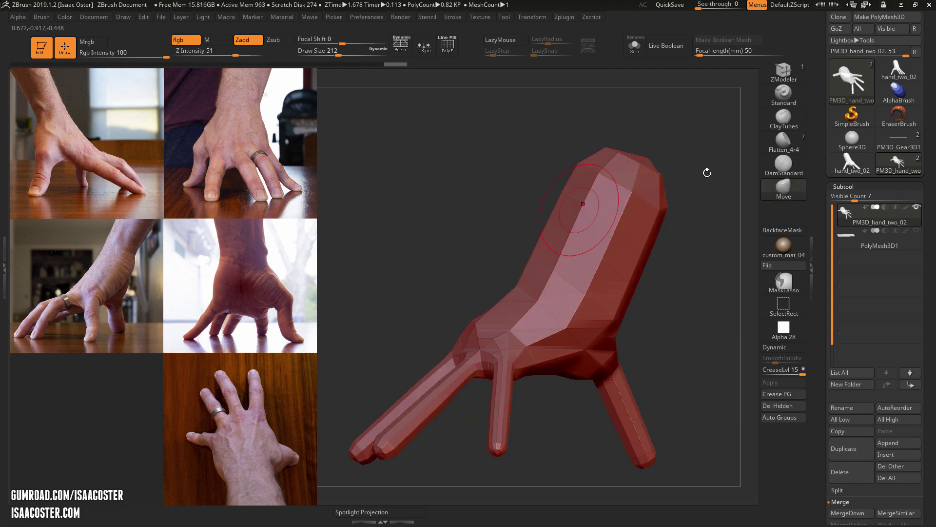
pyautogui.keyDown('shift'); pyautogui.moveTo(681, 294); pyautogui.dragTo(668, 292, button='right'); pyautogui.keyUp('shift')
pyautogui.moveTo(538, 258); pyautogui.dragTo(471, 232, button='right')
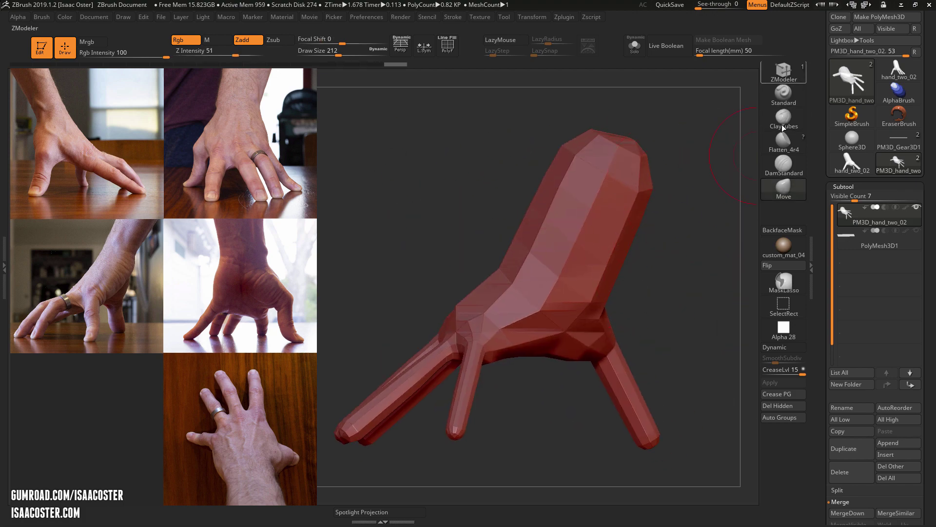
# - Pull in the underside of the wrist and forearm with the Move brush, using Draw Sizes 430 and 286
pyautogui.click(782, 200)
pyautogui.press('s')
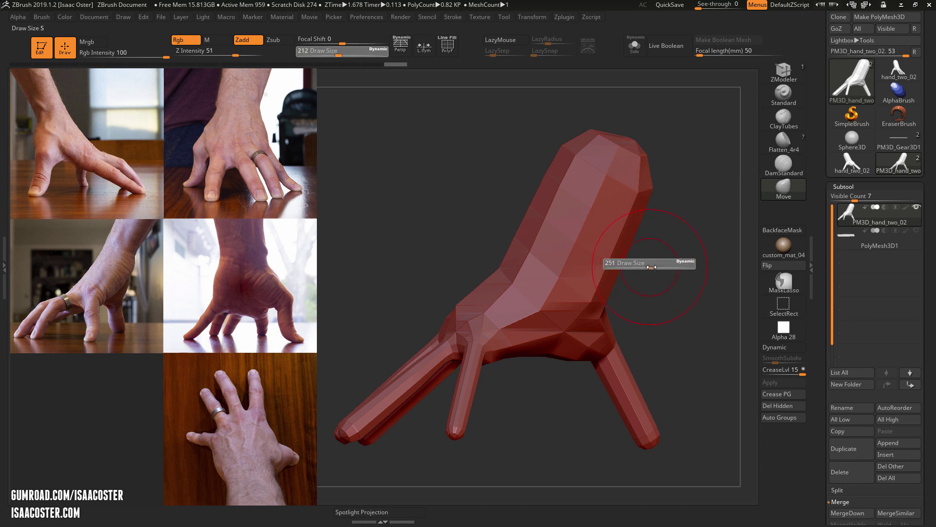
pyautogui.click(662, 264)
pyautogui.moveTo(616, 251); pyautogui.dragTo(580, 234)
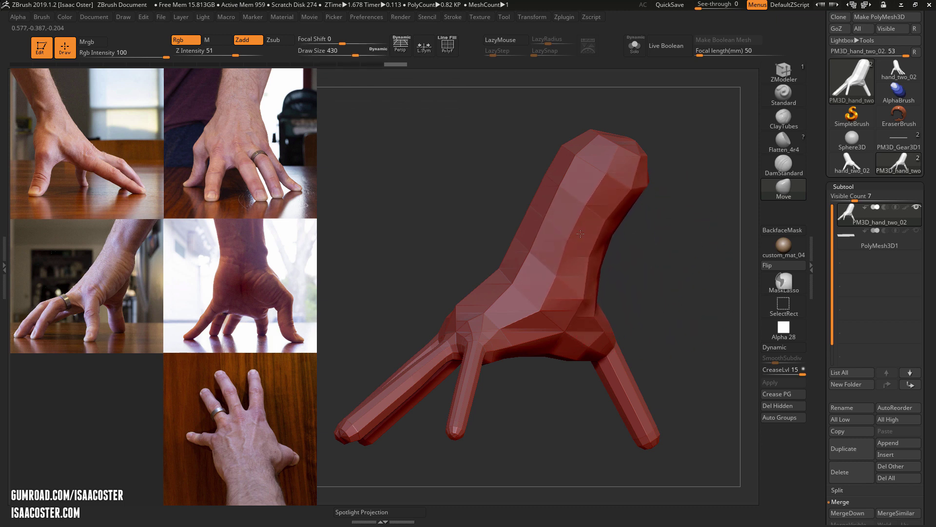
pyautogui.press('s')
pyautogui.click(629, 176)
pyautogui.moveTo(632, 174); pyautogui.dragTo(618, 165)
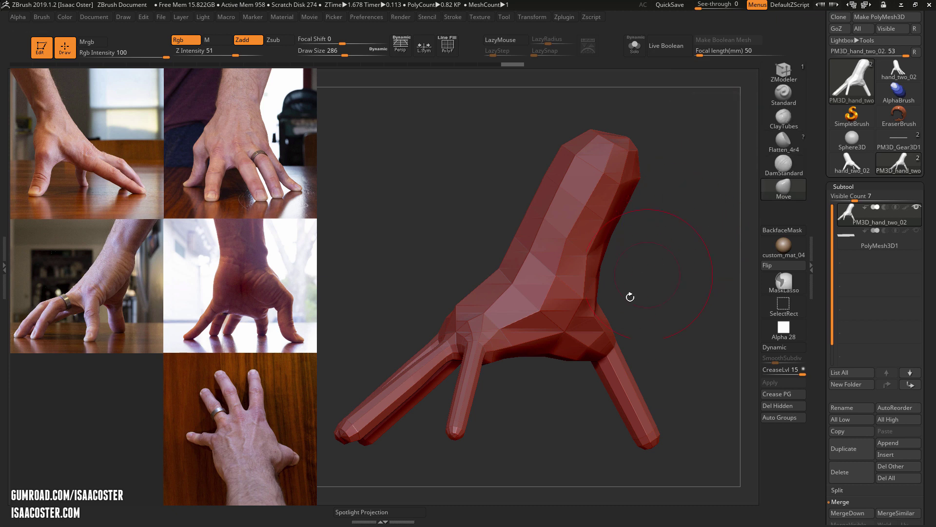
# - Check the available masking brushes from the MaskLasso selector, keeping MaskLasso as the masking brush and Move for sculpting
pyautogui.moveTo(629, 294); pyautogui.dragTo(638, 418)
pyautogui.moveTo(621, 304); pyautogui.dragTo(621, 170)
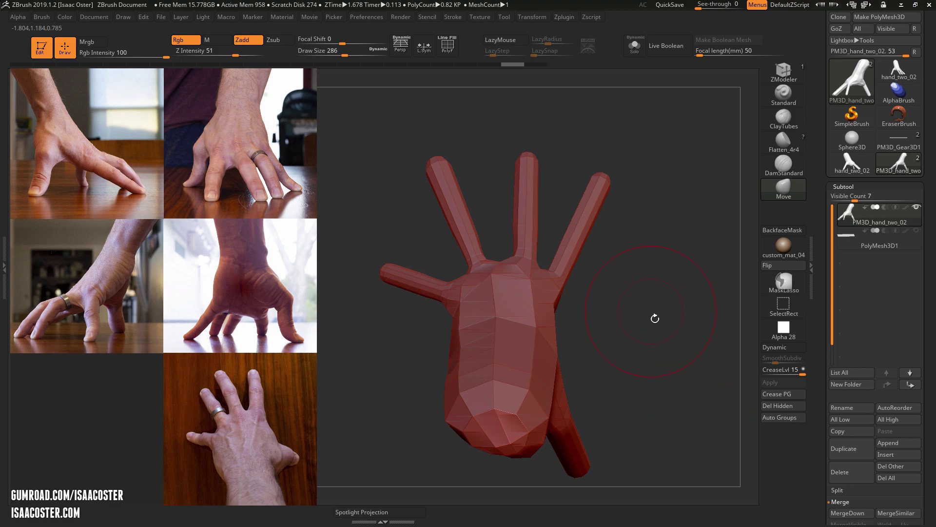
pyautogui.click(783, 290)
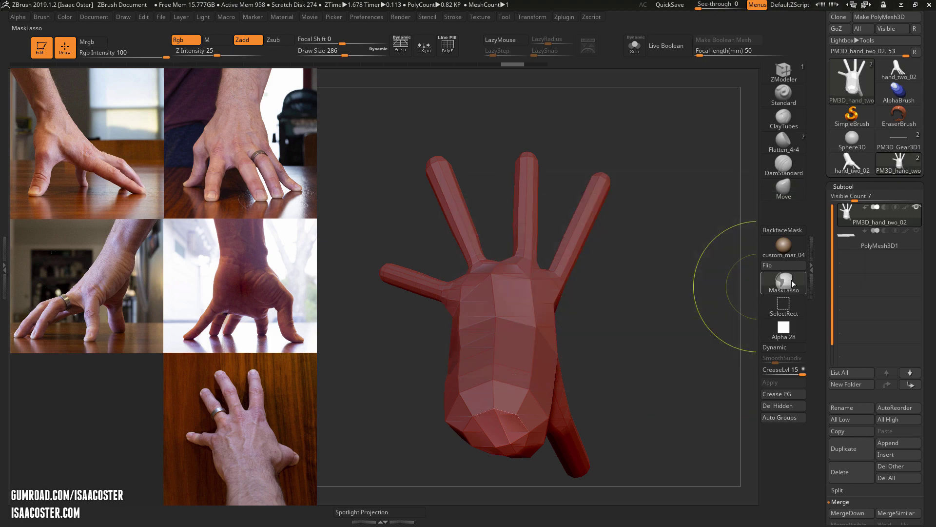
pyautogui.click(792, 284)
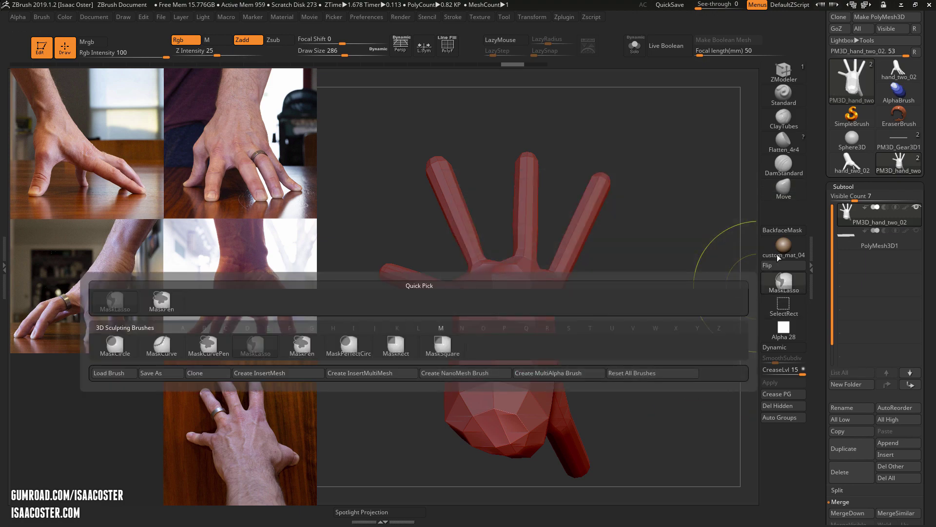
pyautogui.click(792, 289)
pyautogui.click(793, 285)
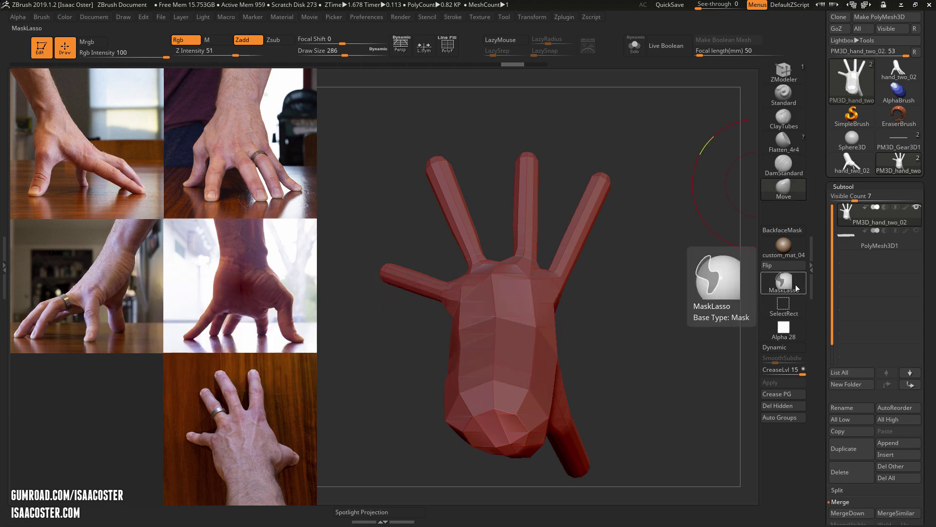
pyautogui.click(791, 289)
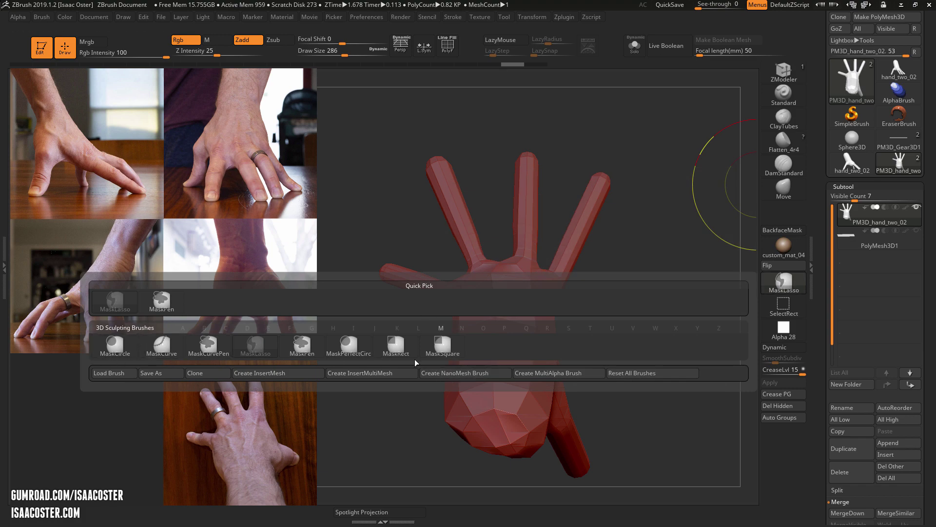
pyautogui.press('space')
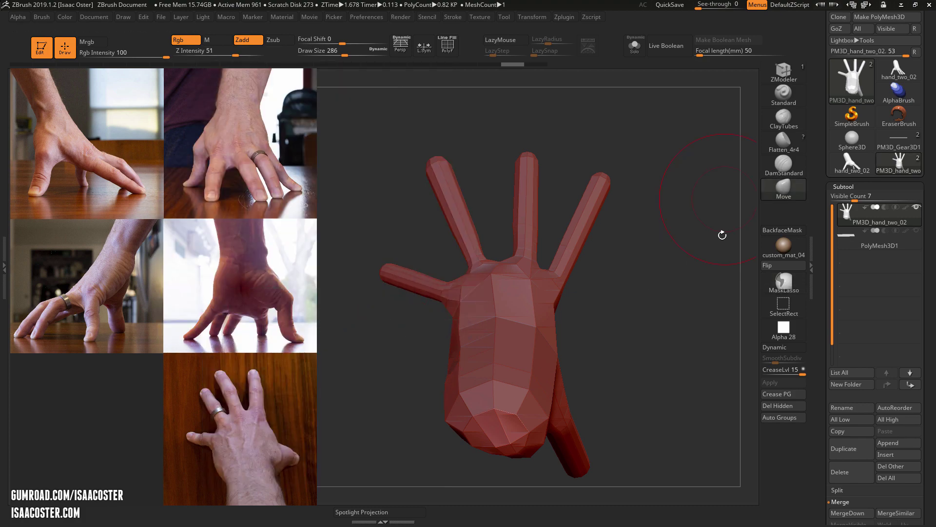
pyautogui.moveTo(817, 257); pyautogui.dragTo(821, 242)
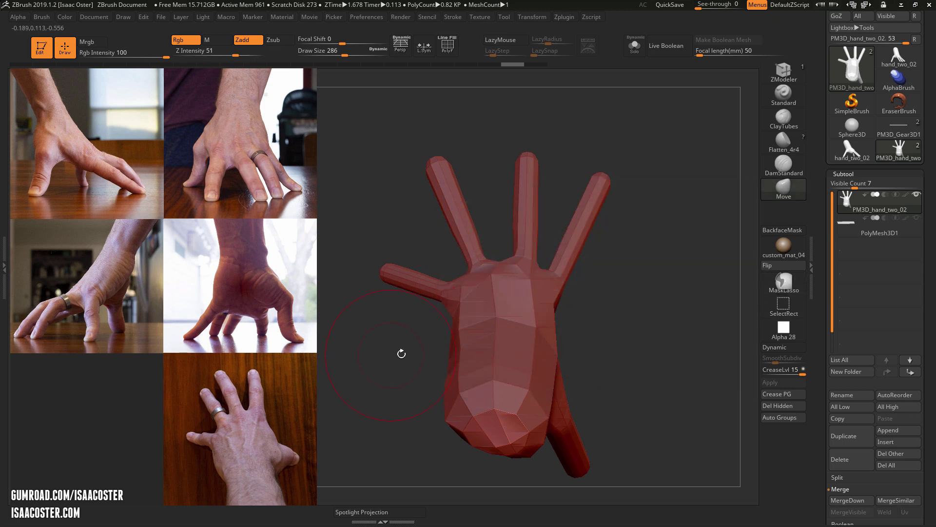
# - Turn on perspective for the hand mesh, viewed from above
pyautogui.moveTo(402, 353)
pyautogui.keyDown('alt'); pyautogui.mouseDown()
pyautogui.moveTo(448, 360)
pyautogui.moveTo(400, 363)
pyautogui.moveTo(410, 367)
pyautogui.moveTo(441, 280)
pyautogui.mouseUp(); pyautogui.keyUp('alt')
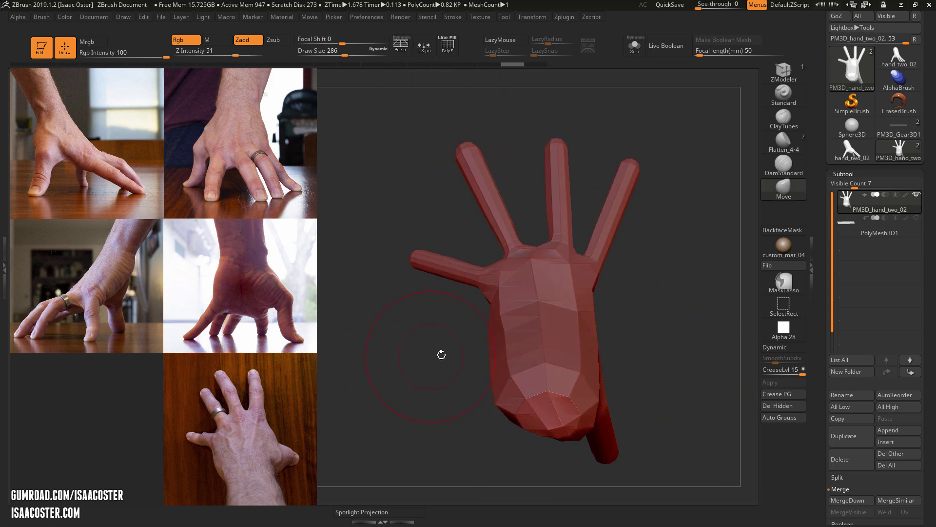
pyautogui.moveTo(441, 353); pyautogui.dragTo(386, 200)
pyautogui.click(400, 45)
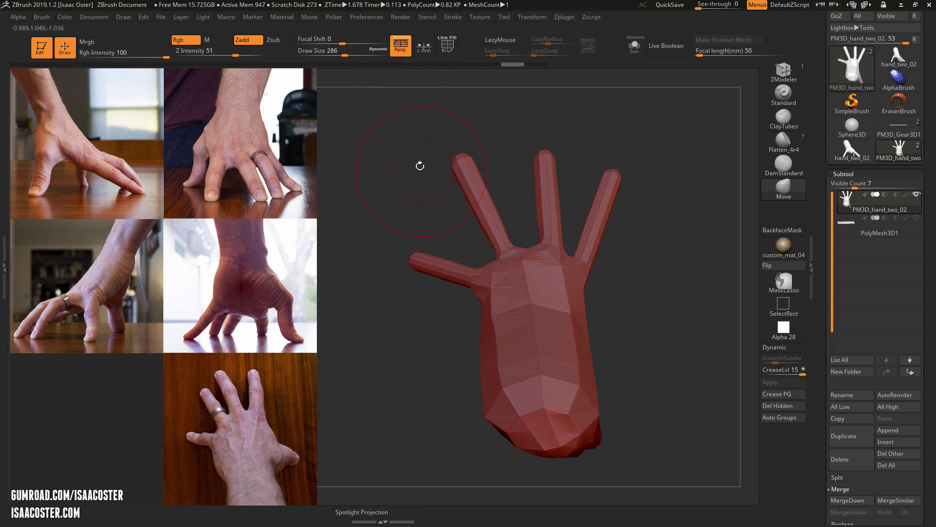
# - Try isolating the ring finger with a lasso mask, inverting and softening it, and clear the mask
pyautogui.moveTo(422, 167)
pyautogui.keyDown('ctrl'); pyautogui.mouseDown()
pyautogui.moveTo(489, 258)
pyautogui.moveTo(518, 223)
pyautogui.moveTo(426, 125)
pyautogui.mouseUp(); pyautogui.keyUp('ctrl')
pyautogui.keyDown('ctrl'); pyautogui.click(494, 137); pyautogui.keyUp('ctrl')
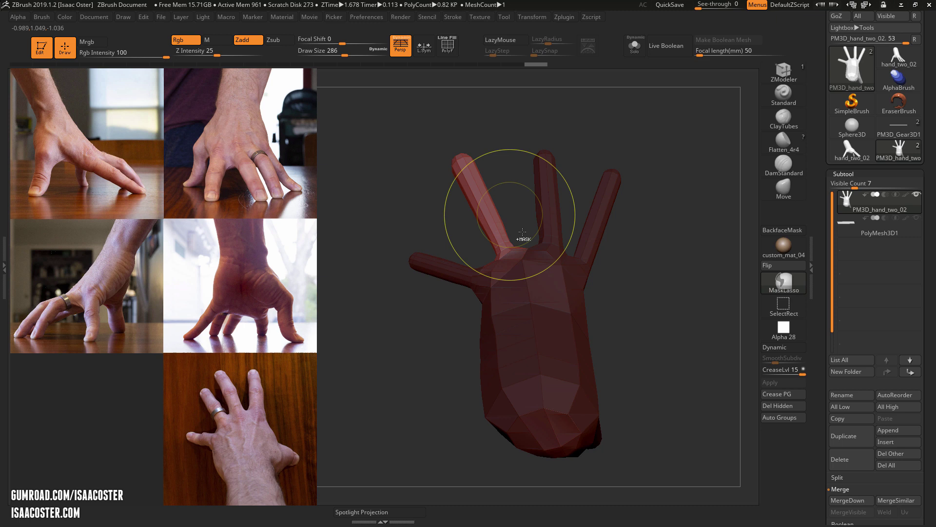
pyautogui.keyDown('ctrl'); pyautogui.click(522, 232); pyautogui.keyUp('ctrl')
pyautogui.keyDown('ctrl'); pyautogui.click(523, 232); pyautogui.keyUp('ctrl')
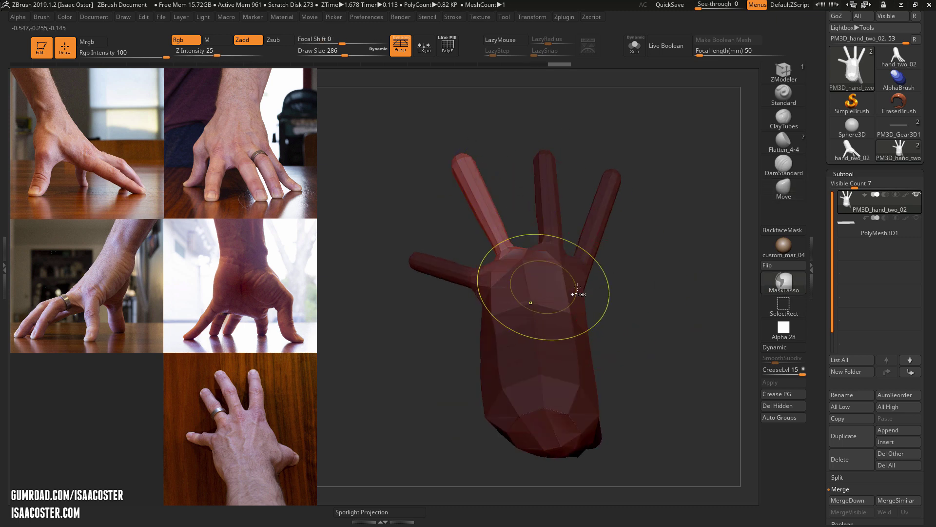
pyautogui.press('b')
pyautogui.press('m')
pyautogui.press('v')
pyautogui.keyDown('ctrl'); pyautogui.click(649, 314); pyautogui.keyUp('ctrl')
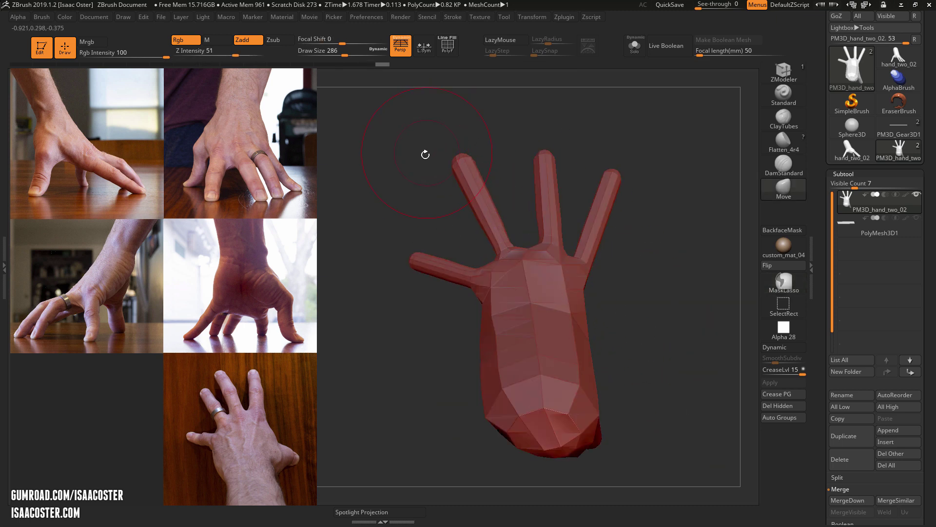
# - Isolate the ring finger with an inverted lasso mask and try out Transpose lines across the palm and along the finger
pyautogui.moveTo(419, 140)
pyautogui.keyDown('ctrl'); pyautogui.mouseDown()
pyautogui.moveTo(498, 266)
pyautogui.moveTo(463, 143)
pyautogui.moveTo(429, 127)
pyautogui.mouseUp(); pyautogui.keyUp('ctrl')
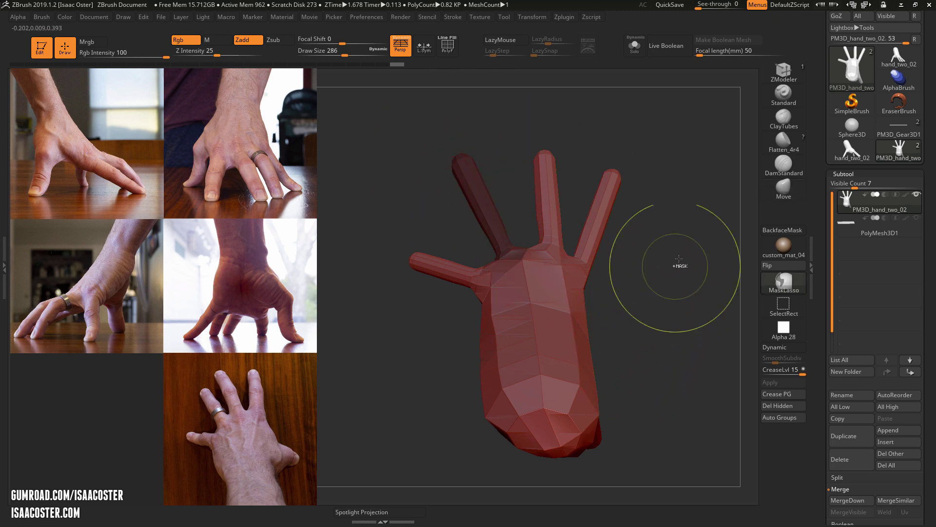
pyautogui.keyDown('ctrl'); pyautogui.click(670, 448); pyautogui.keyUp('ctrl')
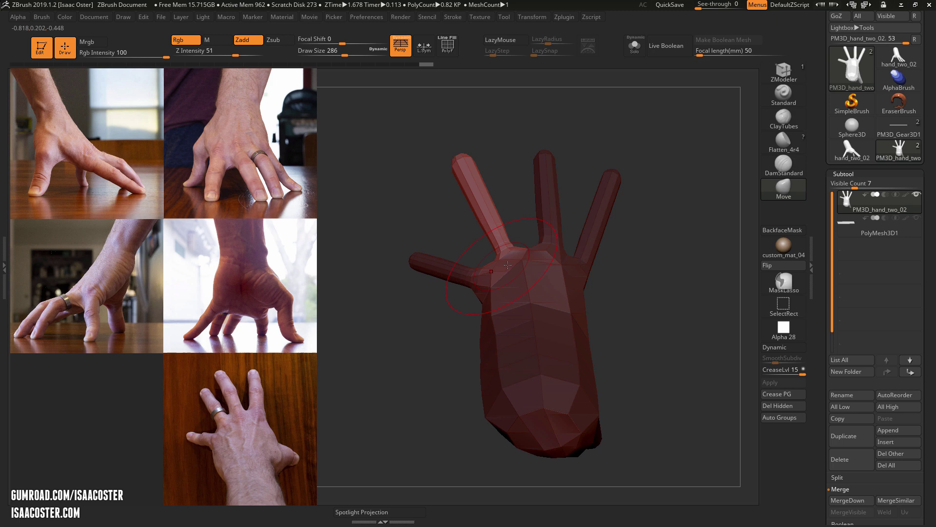
pyautogui.press('w')
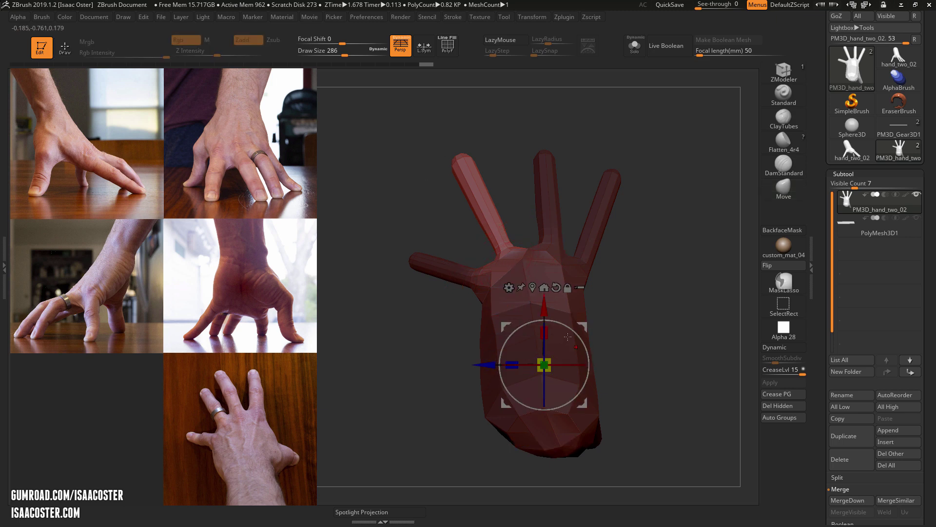
pyautogui.press('y')
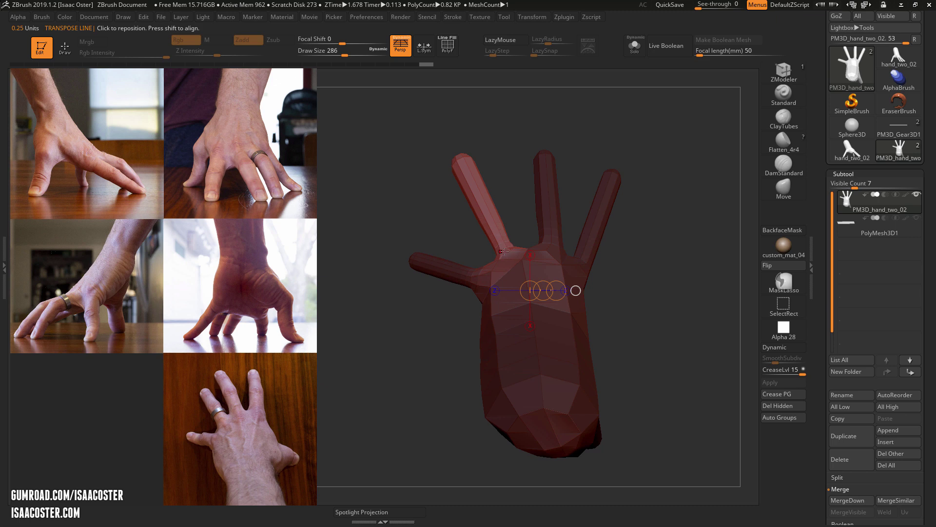
pyautogui.moveTo(508, 250); pyautogui.dragTo(414, 151)
pyautogui.moveTo(573, 297); pyautogui.dragTo(609, 246)
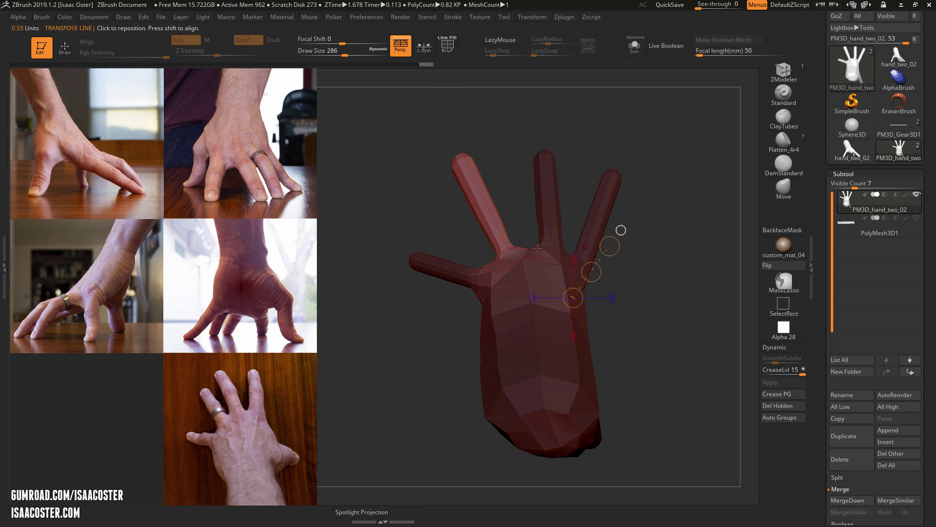
pyautogui.moveTo(498, 260); pyautogui.dragTo(409, 142)
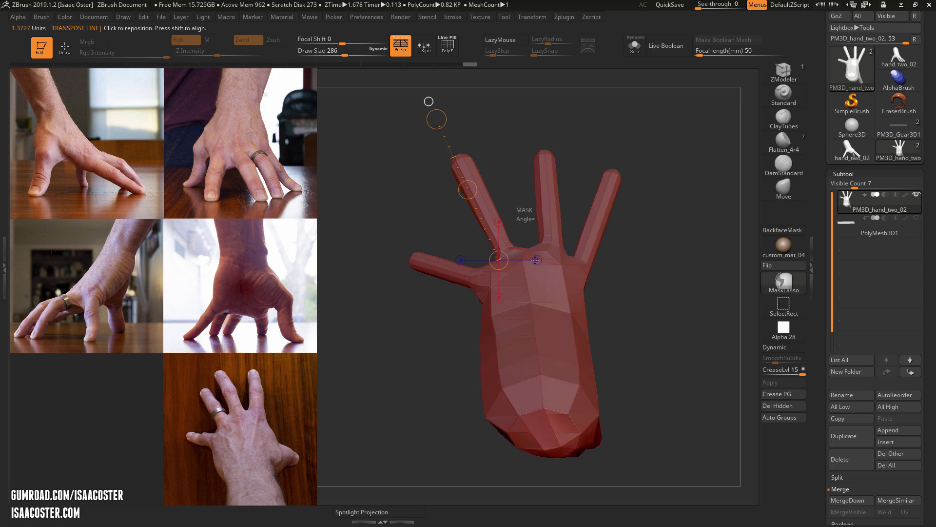
# - Mask everything except the middle finger and rotate that finger toward the ring finger with the Transpose line
pyautogui.moveTo(542, 263)
pyautogui.keyDown('ctrl'); pyautogui.mouseDown()
pyautogui.moveTo(520, 209)
pyautogui.moveTo(541, 114)
pyautogui.moveTo(557, 251)
pyautogui.moveTo(707, 237)
pyautogui.mouseUp(); pyautogui.keyUp('ctrl')
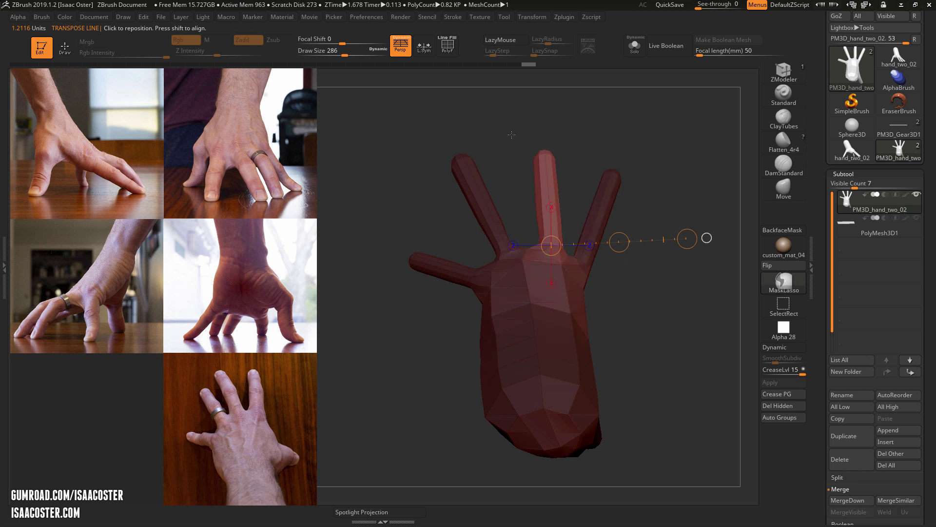
pyautogui.press('q')
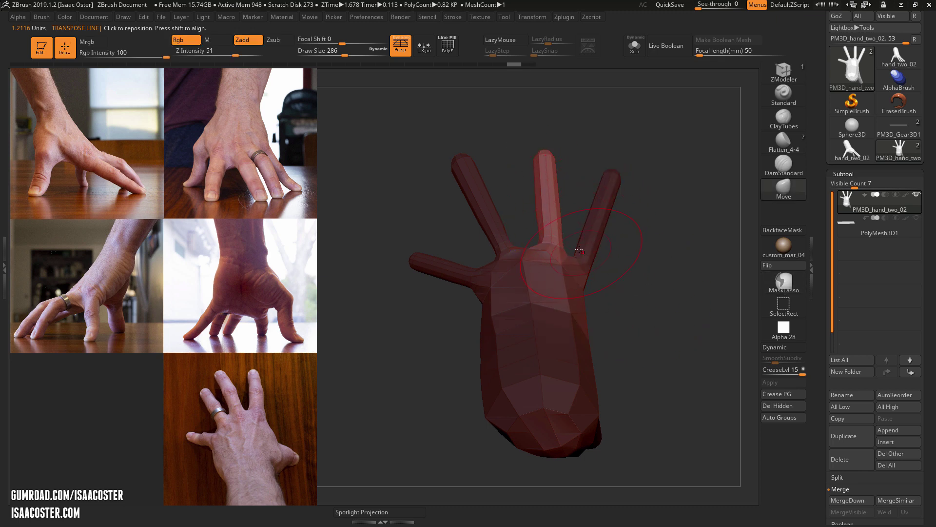
pyautogui.press('w')
pyautogui.moveTo(611, 243); pyautogui.dragTo(605, 243)
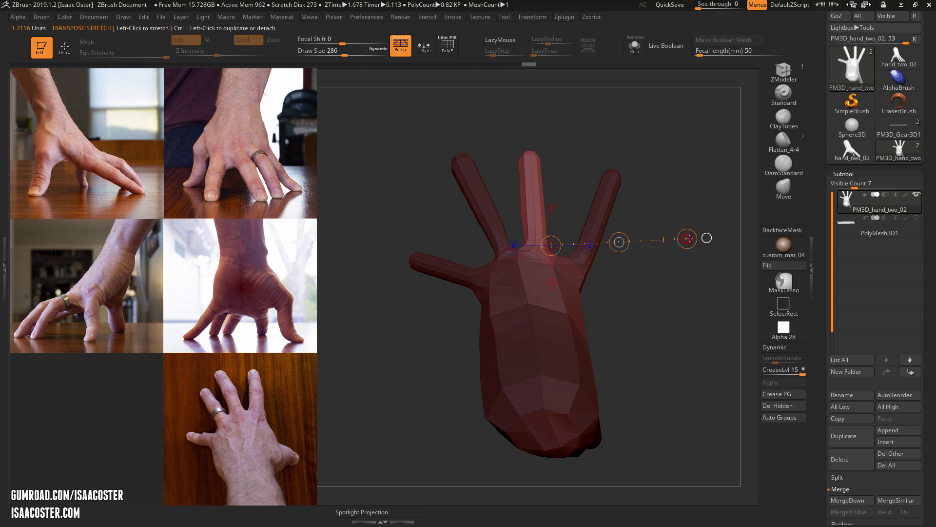
pyautogui.moveTo(686, 238); pyautogui.dragTo(679, 217)
pyautogui.moveTo(656, 297); pyautogui.dragTo(651, 317)
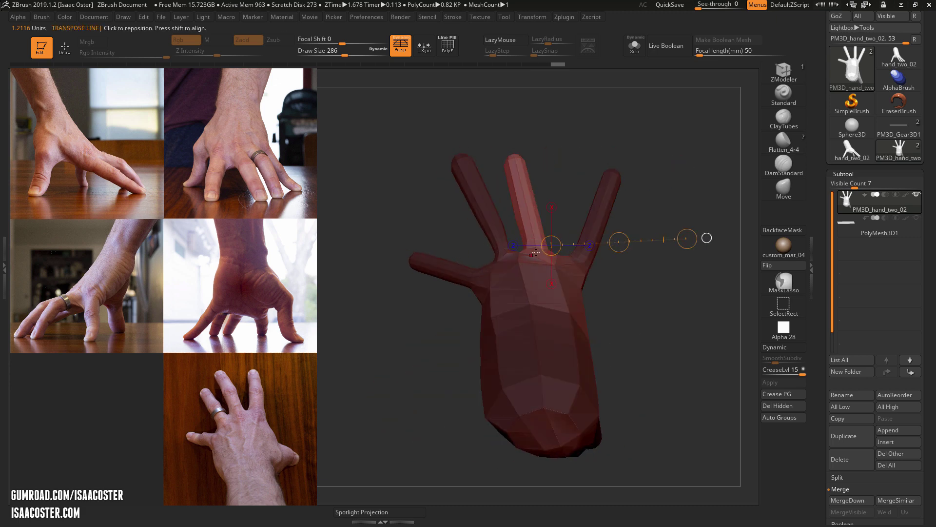
# - Try out Transpose lines over the middle finger's base and the palm, with the ground slab shown and hidden
pyautogui.keyDown('shift'); pyautogui.moveTo(531, 255); pyautogui.dragTo(532, 104); pyautogui.keyUp('shift')
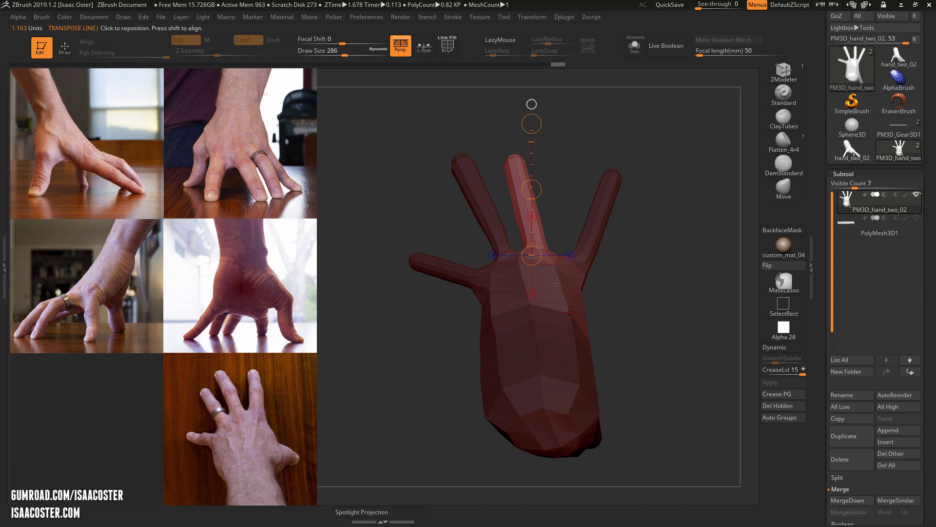
pyautogui.moveTo(552, 267); pyautogui.dragTo(680, 276)
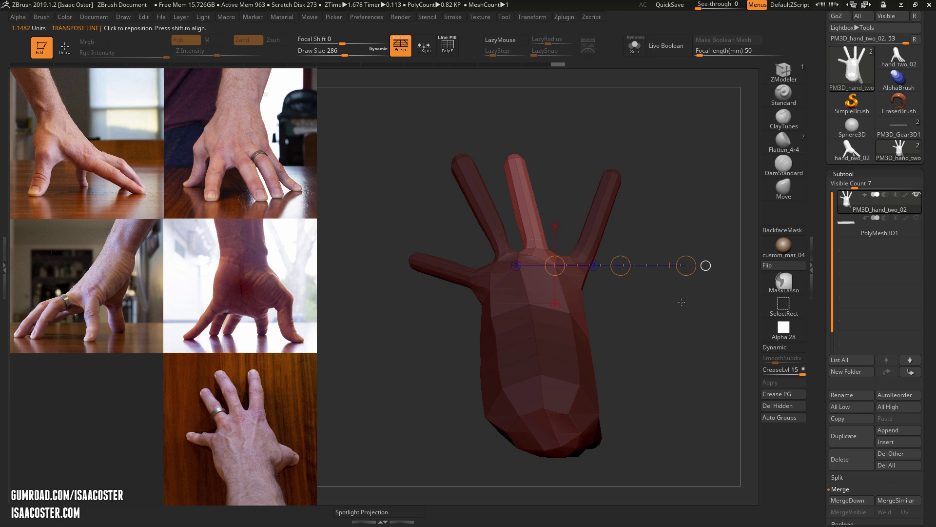
pyautogui.click(919, 218)
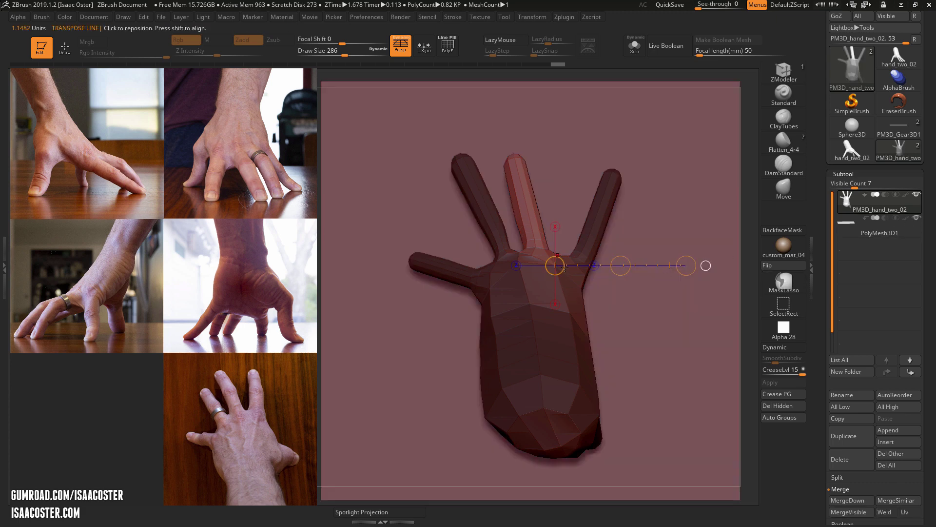
pyautogui.moveTo(530, 286)
pyautogui.mouseDown()
pyautogui.moveTo(688, 287)
pyautogui.moveTo(672, 286)
pyautogui.mouseUp()
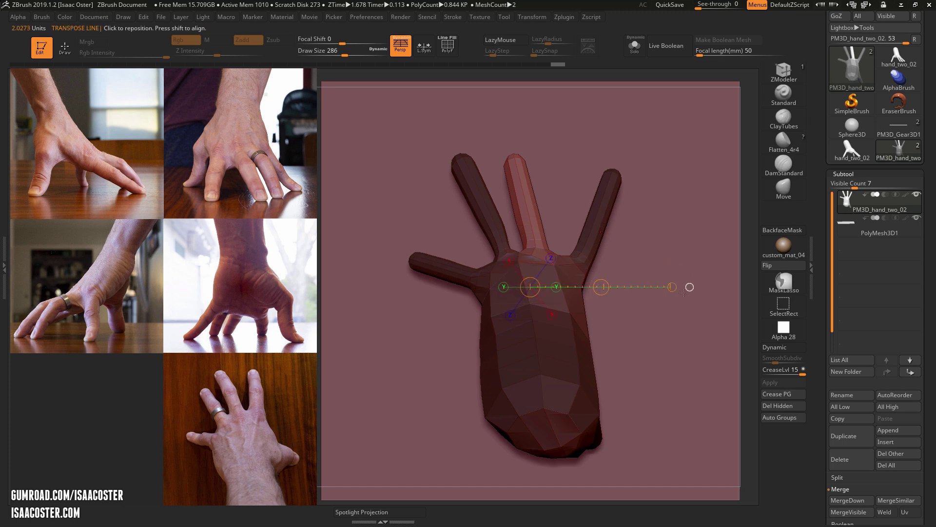
pyautogui.click(916, 218)
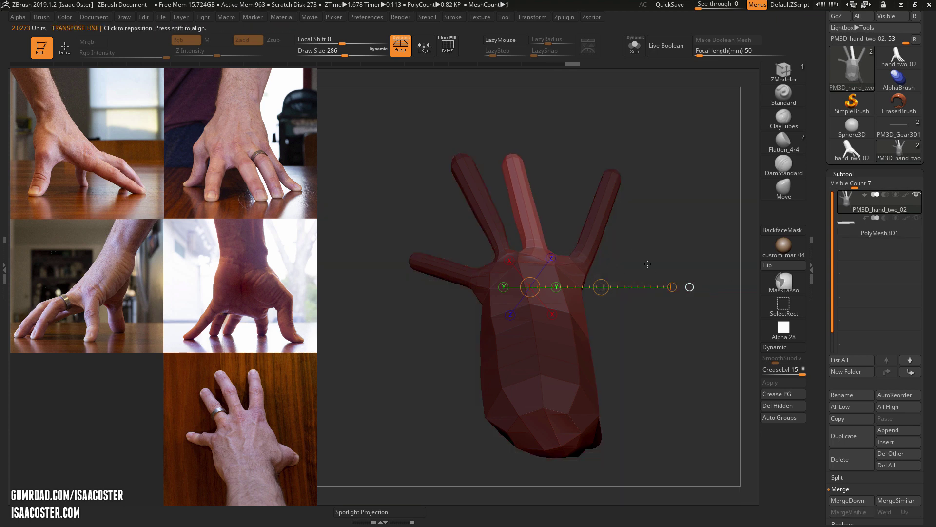
pyautogui.moveTo(574, 330); pyautogui.dragTo(658, 328)
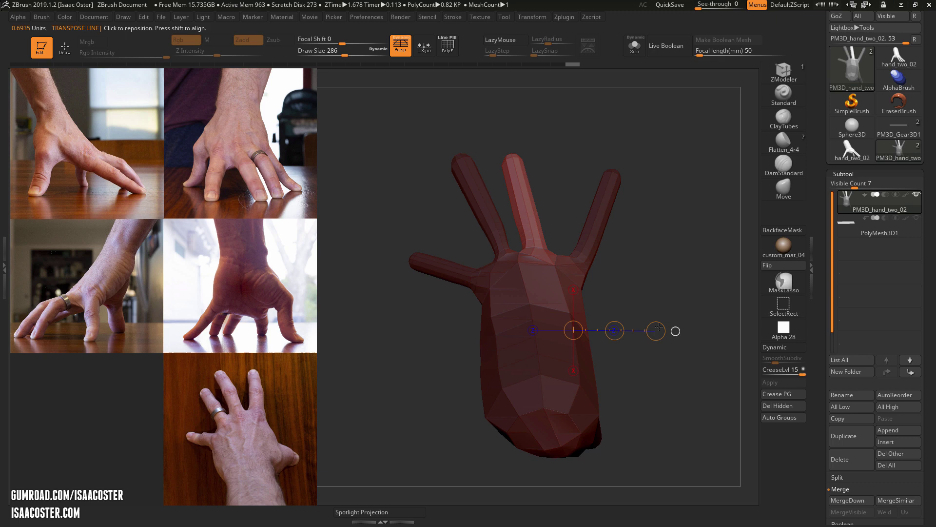
pyautogui.moveTo(539, 288); pyautogui.dragTo(654, 288)
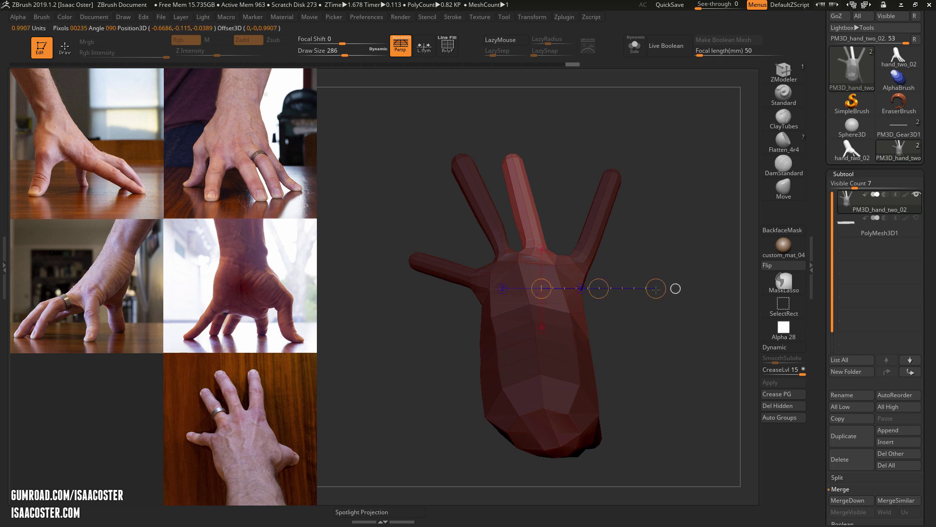
# - Lengthen the middle finger using a Transpose line laid from its base toward the fingertip
pyautogui.moveTo(657, 404); pyautogui.dragTo(685, 353)
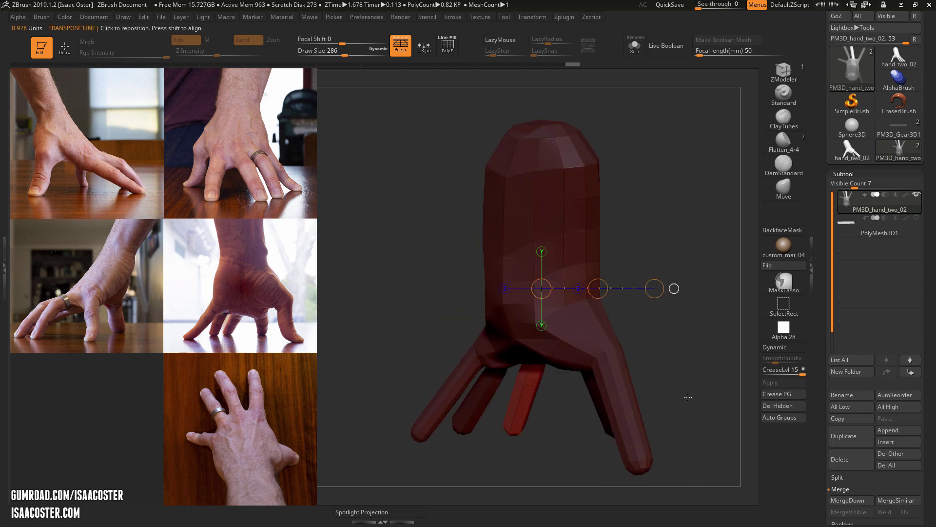
pyautogui.moveTo(689, 397); pyautogui.dragTo(553, 223)
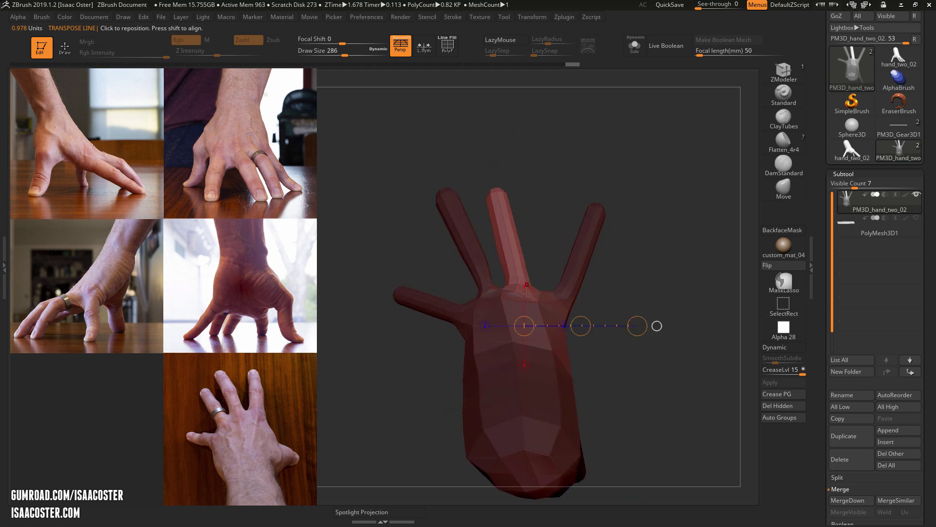
pyautogui.moveTo(515, 309); pyautogui.dragTo(498, 158)
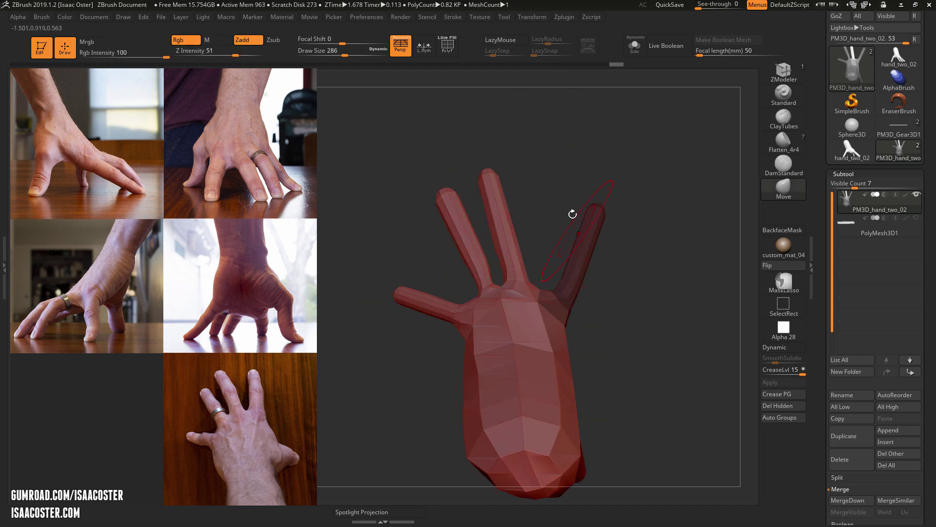
# - Mask everything except the index finger, rotate that finger toward the middle finger with a Transpose line, and clear the mask
pyautogui.moveTo(561, 256)
pyautogui.keyDown('alt'); pyautogui.mouseDown()
pyautogui.moveTo(546, 261)
pyautogui.moveTo(547, 283)
pyautogui.mouseUp(); pyautogui.keyUp('alt')
pyautogui.moveTo(537, 222)
pyautogui.keyDown('ctrl'); pyautogui.mouseDown()
pyautogui.moveTo(609, 323)
pyautogui.moveTo(575, 162)
pyautogui.mouseUp(); pyautogui.keyUp('ctrl')
pyautogui.keyDown('ctrl'); pyautogui.click(644, 255); pyautogui.keyUp('ctrl')
pyautogui.keyDown('ctrl'); pyautogui.click(533, 332); pyautogui.keyUp('ctrl')
pyautogui.keyDown('ctrl'); pyautogui.click(532, 332); pyautogui.keyUp('ctrl')
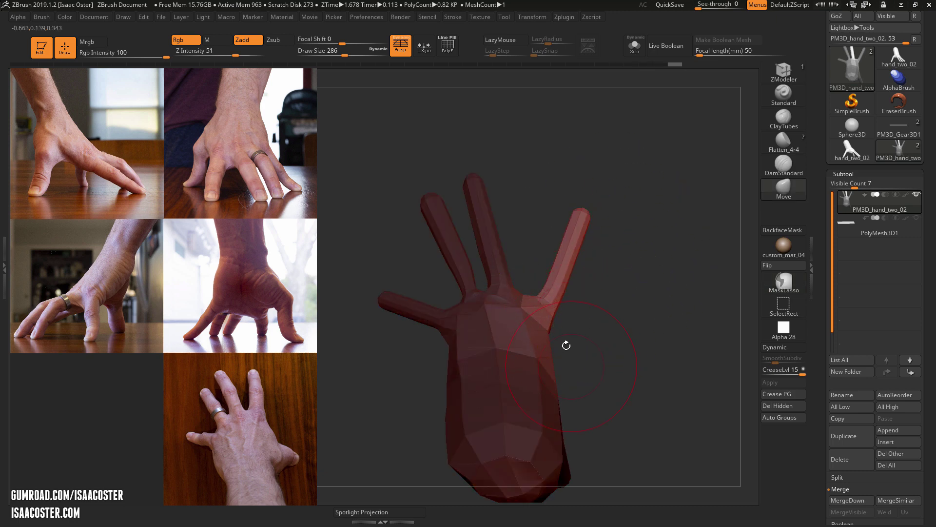
pyautogui.press('r')
pyautogui.moveTo(551, 304)
pyautogui.mouseDown()
pyautogui.moveTo(664, 302)
pyautogui.moveTo(656, 254)
pyautogui.mouseUp()
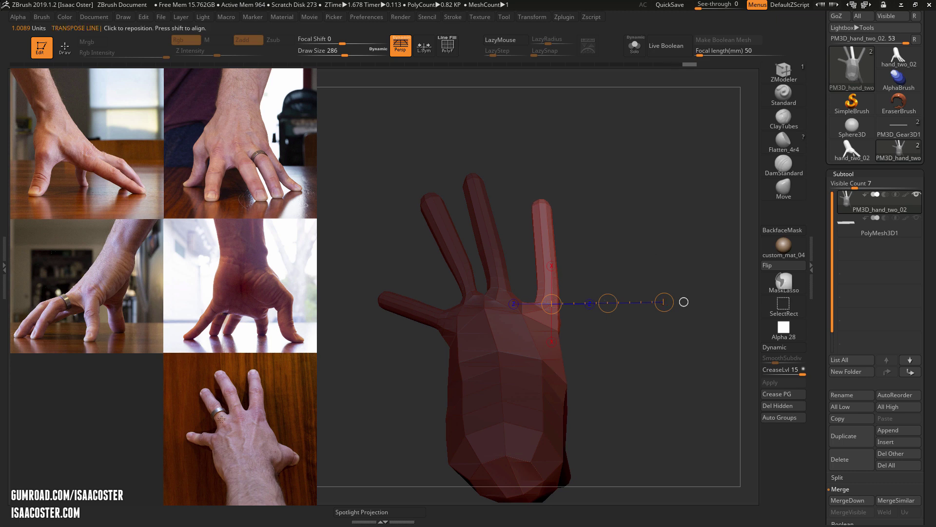
pyautogui.moveTo(608, 303); pyautogui.dragTo(601, 295)
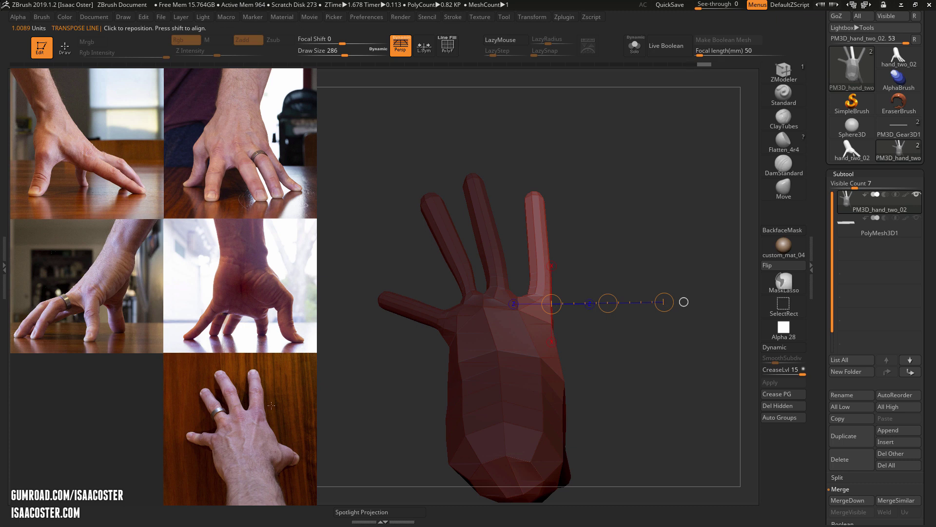
pyautogui.keyDown('ctrl'); pyautogui.click(598, 222); pyautogui.keyUp('ctrl')
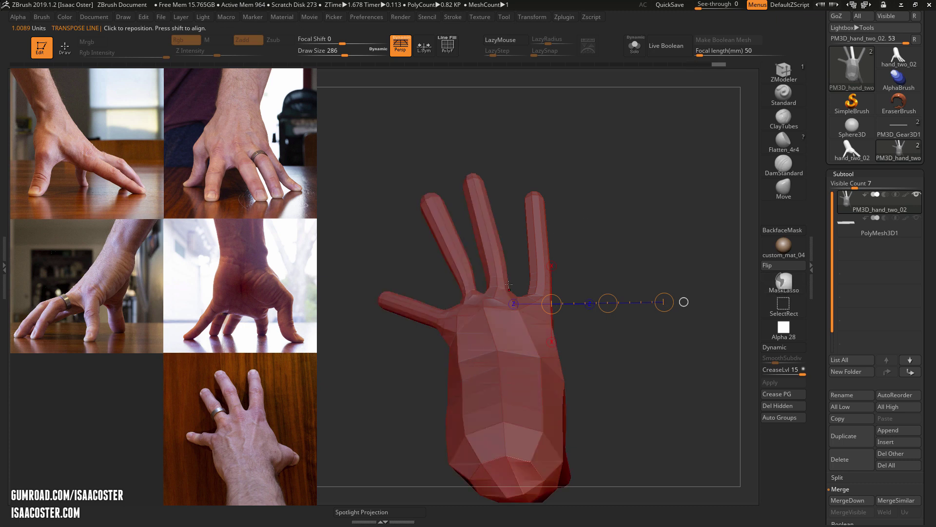
# - Reshape the gap between the middle and index fingers using the Move brush at draw size 104
pyautogui.click(784, 188)
pyautogui.press('s')
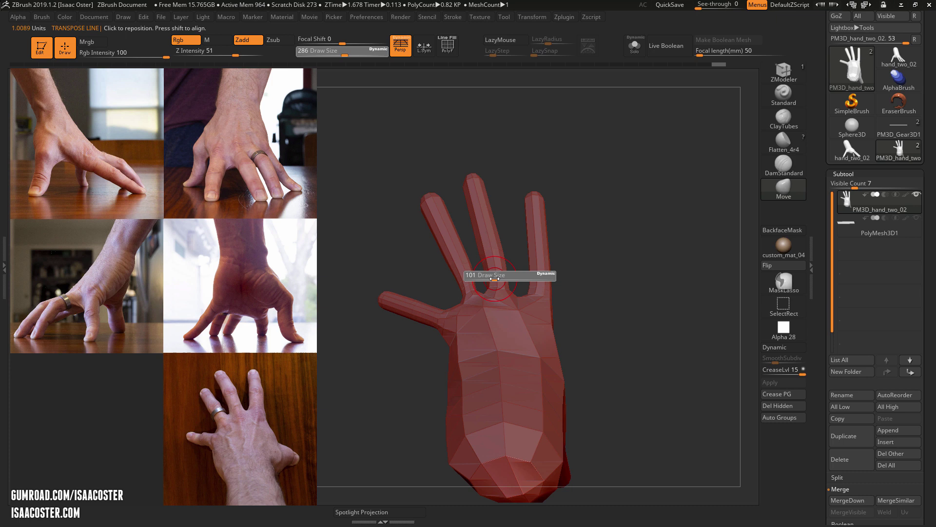
pyautogui.moveTo(495, 278); pyautogui.dragTo(518, 282)
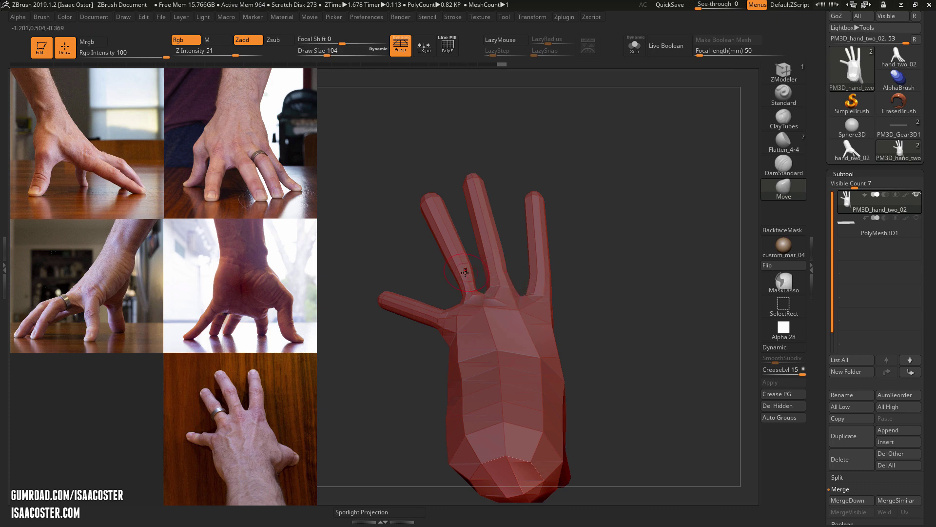
# - Mask everything except the ring finger, shift that finger slightly toward the little finger with a Transpose line, and clear the mask
pyautogui.press('s')
pyautogui.moveTo(408, 223)
pyautogui.keyDown('ctrl'); pyautogui.mouseDown()
pyautogui.moveTo(466, 310)
pyautogui.moveTo(409, 177)
pyautogui.mouseUp(); pyautogui.keyUp('ctrl')
pyautogui.keyDown('ctrl'); pyautogui.click(420, 248); pyautogui.keyUp('ctrl')
pyautogui.keyDown('ctrl'); pyautogui.click(469, 259); pyautogui.keyUp('ctrl')
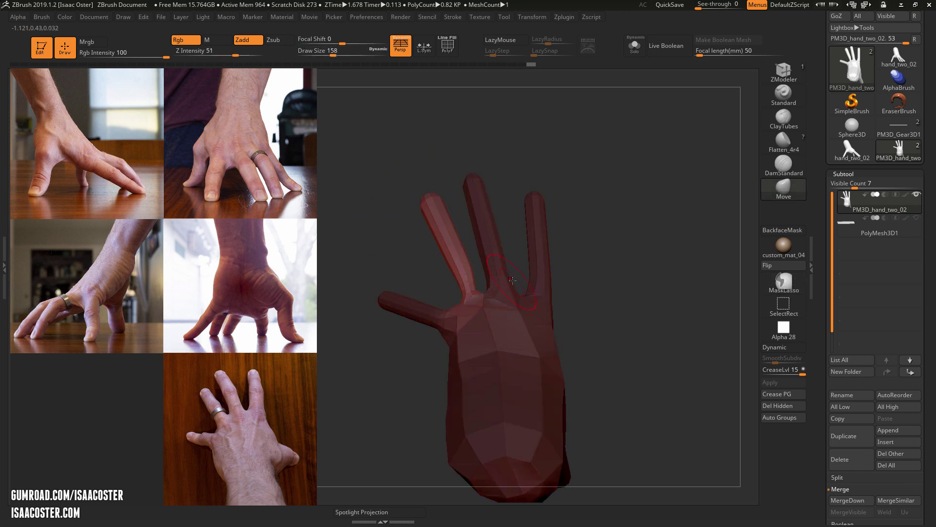
pyautogui.press('w')
pyautogui.moveTo(457, 267); pyautogui.dragTo(591, 236)
pyautogui.moveTo(523, 251); pyautogui.dragTo(518, 251)
pyautogui.keyDown('ctrl'); pyautogui.click(425, 148); pyautogui.keyUp('ctrl')
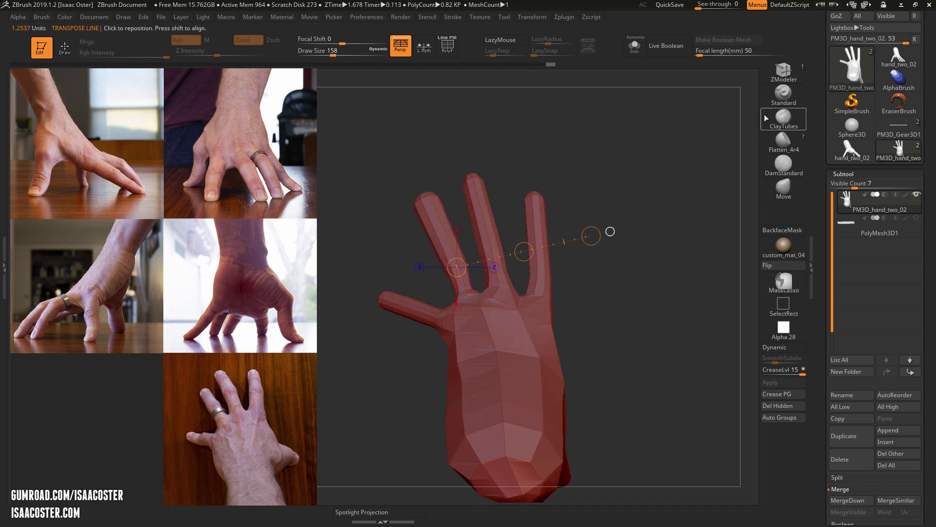
# - Adjust the base of the ring finger using the Move brush at draw size 187
pyautogui.click(779, 189)
pyautogui.press('s')
pyautogui.moveTo(453, 282); pyautogui.dragTo(451, 279)
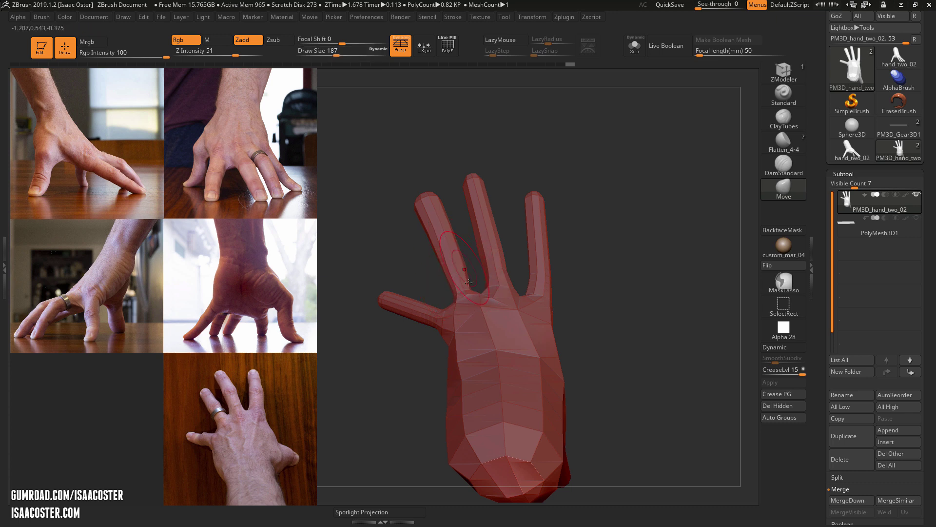
pyautogui.moveTo(430, 270); pyautogui.dragTo(594, 273)
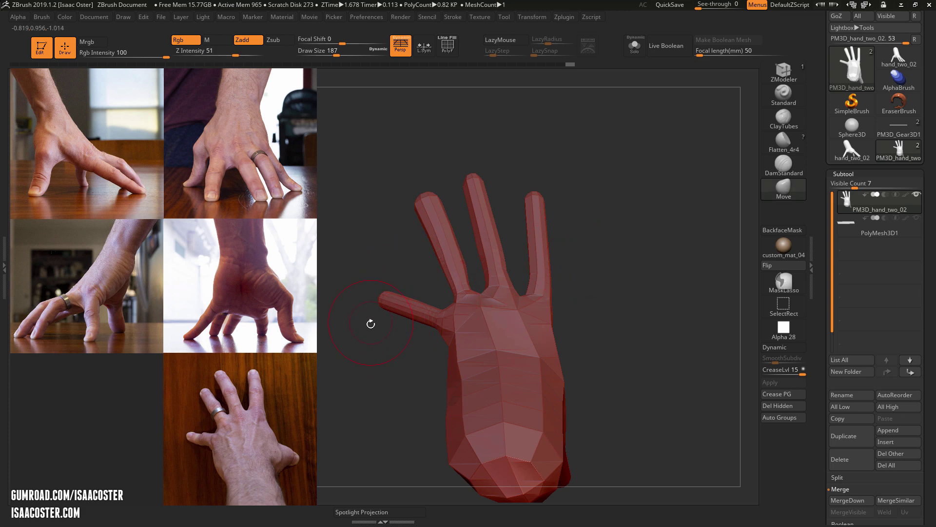
# - Examine the hand's finger spread and forearm from several angles against the reference photos
pyautogui.moveTo(393, 363); pyautogui.dragTo(398, 347)
pyautogui.moveTo(608, 303)
pyautogui.mouseDown()
pyautogui.moveTo(641, 375)
pyautogui.moveTo(649, 344)
pyautogui.moveTo(637, 346)
pyautogui.mouseUp()
pyautogui.press('b')
pyautogui.press('m')
pyautogui.press('v')
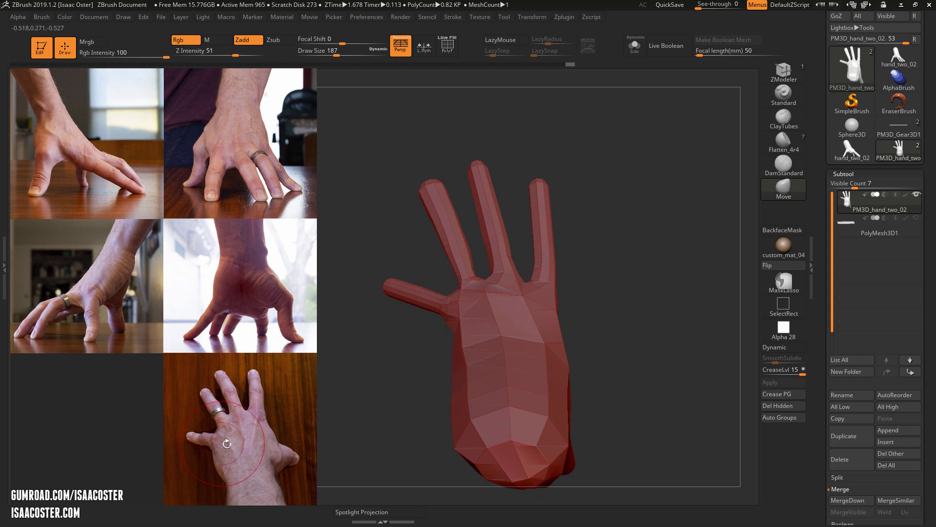
pyautogui.keyDown('alt'); pyautogui.moveTo(398, 333); pyautogui.dragTo(394, 320); pyautogui.keyUp('alt')
pyautogui.moveTo(394, 319)
pyautogui.mouseDown()
pyautogui.moveTo(372, 318)
pyautogui.moveTo(400, 340)
pyautogui.moveTo(375, 294)
pyautogui.moveTo(498, 372)
pyautogui.moveTo(559, 292)
pyautogui.moveTo(414, 106)
pyautogui.mouseUp()
pyautogui.moveTo(454, 141)
pyautogui.mouseDown()
pyautogui.moveTo(582, 237)
pyautogui.moveTo(609, 219)
pyautogui.moveTo(569, 322)
pyautogui.mouseUp()
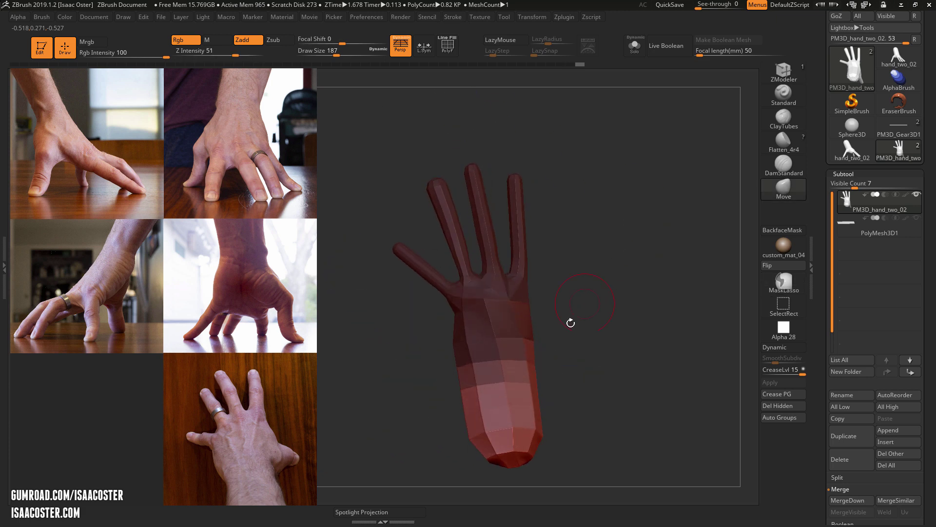
pyautogui.moveTo(604, 367); pyautogui.dragTo(502, 377)
pyautogui.keyDown('ctrl'); pyautogui.click(501, 377); pyautogui.keyUp('ctrl')
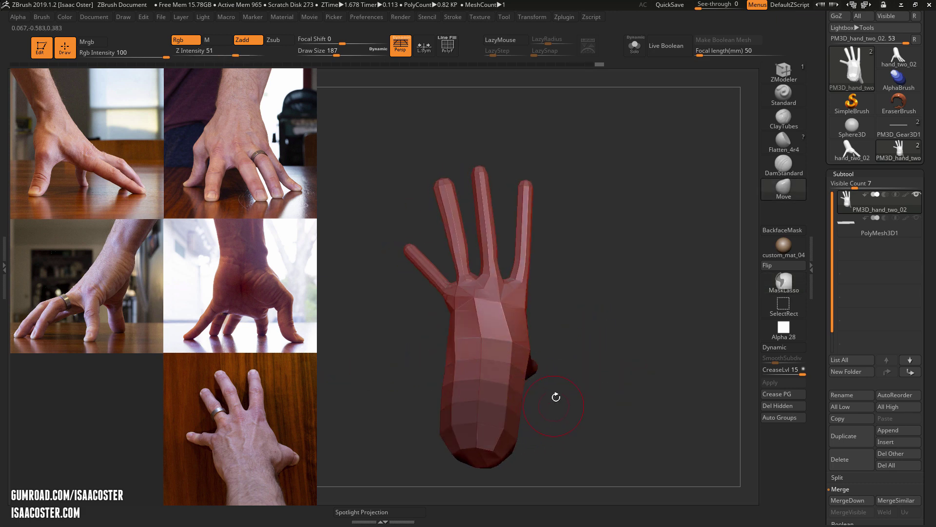
pyautogui.press('r')
pyautogui.moveTo(621, 293); pyautogui.dragTo(581, 225)
pyautogui.keyDown('shift'); pyautogui.moveTo(505, 284); pyautogui.dragTo(625, 276); pyautogui.keyUp('shift')
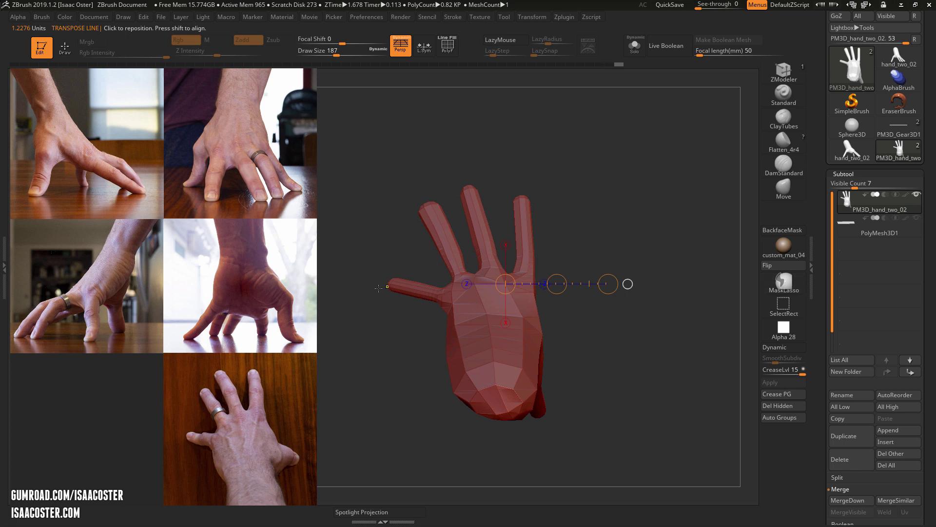
pyautogui.press('ctrl')
pyautogui.press('q')
# - Lasso-mask the thumb and invert the mask so that only the thumb can be transformed
pyautogui.moveTo(610, 320)
pyautogui.mouseDown()
pyautogui.moveTo(615, 335)
pyautogui.moveTo(596, 293)
pyautogui.moveTo(583, 290)
pyautogui.moveTo(588, 301)
pyautogui.mouseUp()
pyautogui.moveTo(607, 370)
pyautogui.keyDown('ctrl'); pyautogui.mouseDown()
pyautogui.moveTo(509, 429)
pyautogui.moveTo(560, 283)
pyautogui.moveTo(614, 309)
pyautogui.moveTo(554, 320)
pyautogui.mouseUp(); pyautogui.keyUp('ctrl')
pyautogui.keyDown('ctrl'); pyautogui.click(587, 297); pyautogui.keyUp('ctrl')
pyautogui.press('w')
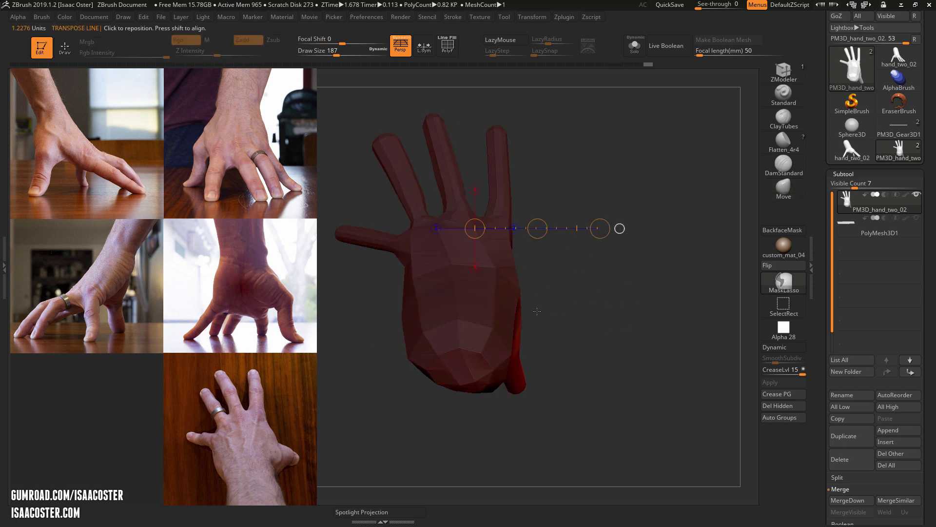
# - Try to move the thumb out from the palm with a Transpose line, and undo the change
pyautogui.moveTo(493, 327)
pyautogui.mouseDown()
pyautogui.moveTo(622, 309)
pyautogui.moveTo(634, 326)
pyautogui.moveTo(650, 276)
pyautogui.moveTo(614, 186)
pyautogui.moveTo(616, 347)
pyautogui.mouseUp()
pyautogui.moveTo(563, 384); pyautogui.dragTo(576, 382)
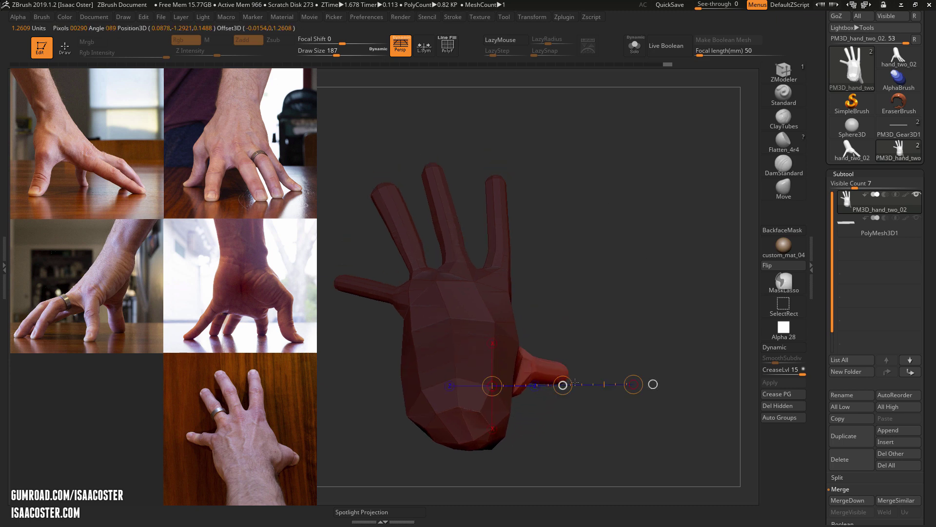
pyautogui.moveTo(562, 313); pyautogui.dragTo(453, 301, button='right')
pyautogui.hotkey('ctrl', 'z')
pyautogui.hotkey('ctrl', 'z')
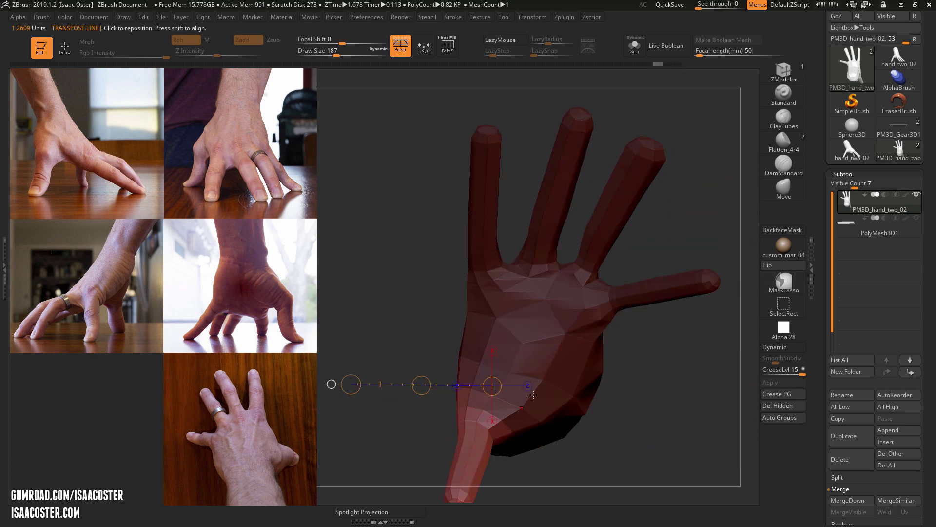
# - Move the thumb outward from the side of the palm using a horizontal Transpose line and clear the mask
pyautogui.keyDown('alt'); pyautogui.moveTo(540, 395); pyautogui.dragTo(511, 360, button='right'); pyautogui.keyUp('alt')
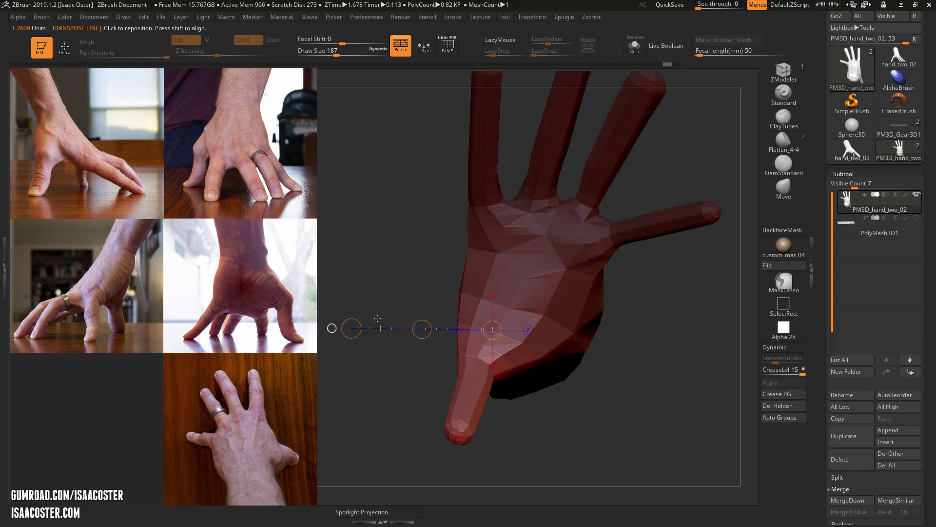
pyautogui.moveTo(378, 318); pyautogui.dragTo(528, 309, button='right')
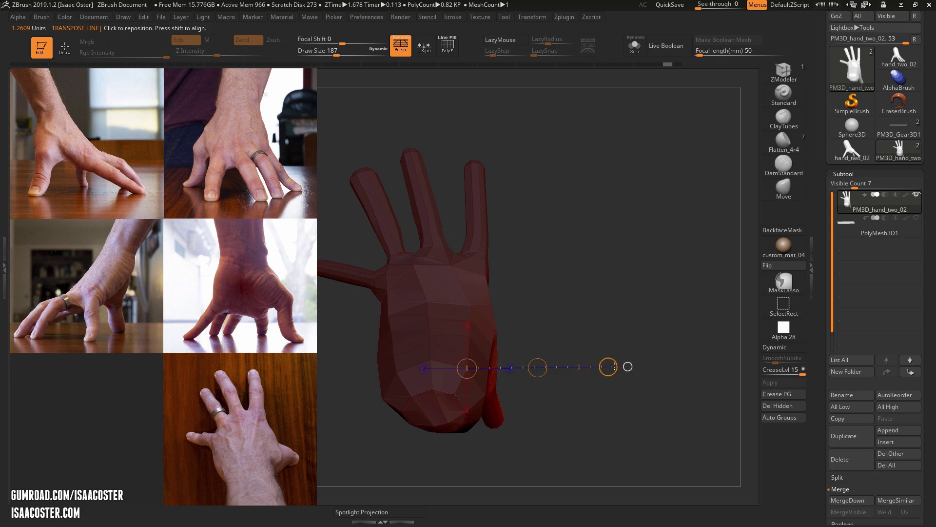
pyautogui.moveTo(614, 365); pyautogui.dragTo(628, 282)
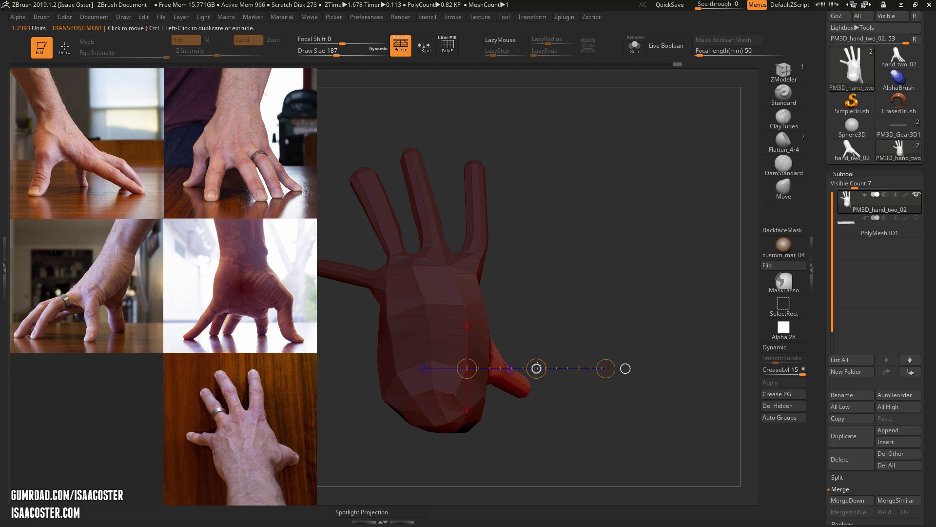
pyautogui.moveTo(537, 369); pyautogui.dragTo(558, 361)
pyautogui.keyDown('alt'); pyautogui.moveTo(572, 283); pyautogui.dragTo(612, 289); pyautogui.keyUp('alt')
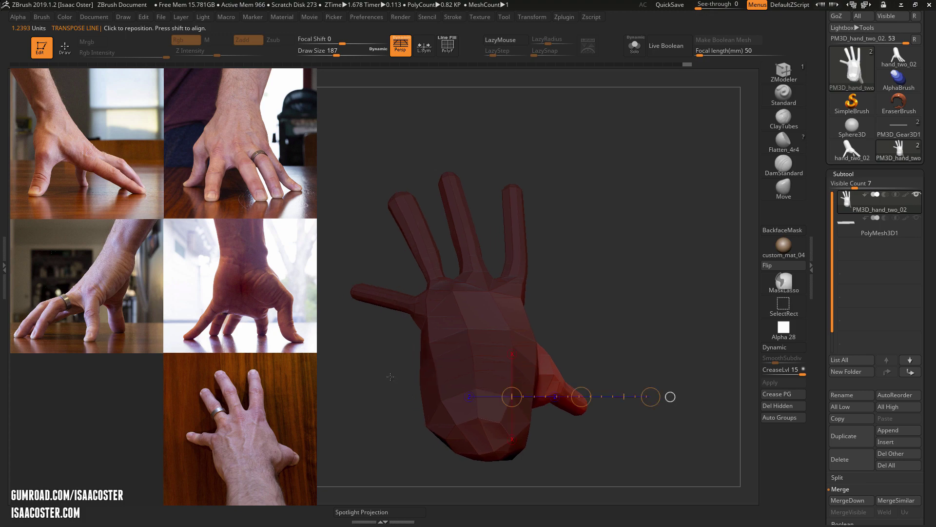
pyautogui.moveTo(390, 376); pyautogui.dragTo(582, 287)
pyautogui.moveTo(704, 307); pyautogui.dragTo(631, 333)
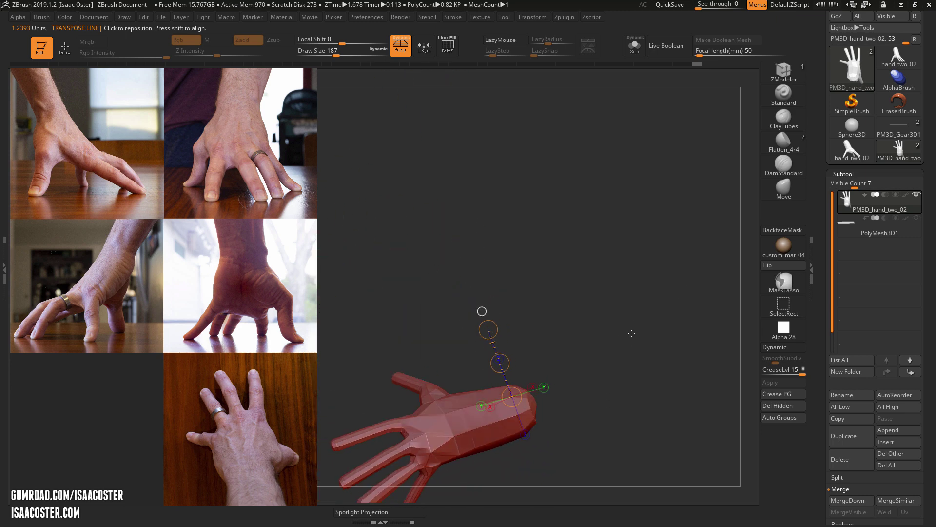
# - Reshape the wrist and back of the hand using the Move brush at draw size 372
pyautogui.press('q')
pyautogui.moveTo(652, 239)
pyautogui.mouseDown()
pyautogui.moveTo(639, 223)
pyautogui.moveTo(654, 288)
pyautogui.moveTo(684, 232)
pyautogui.mouseUp()
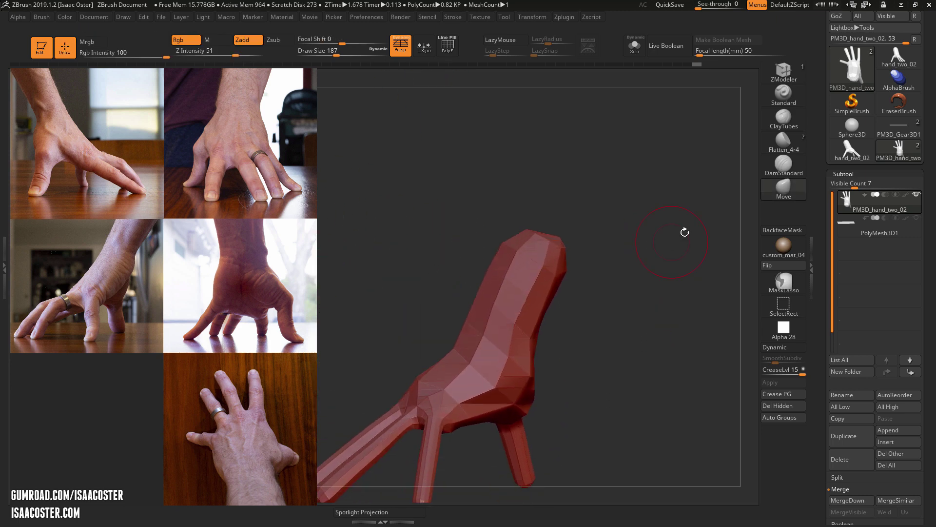
pyautogui.keyDown('alt'); pyautogui.moveTo(624, 263); pyautogui.dragTo(665, 204); pyautogui.keyUp('alt')
pyautogui.press('s')
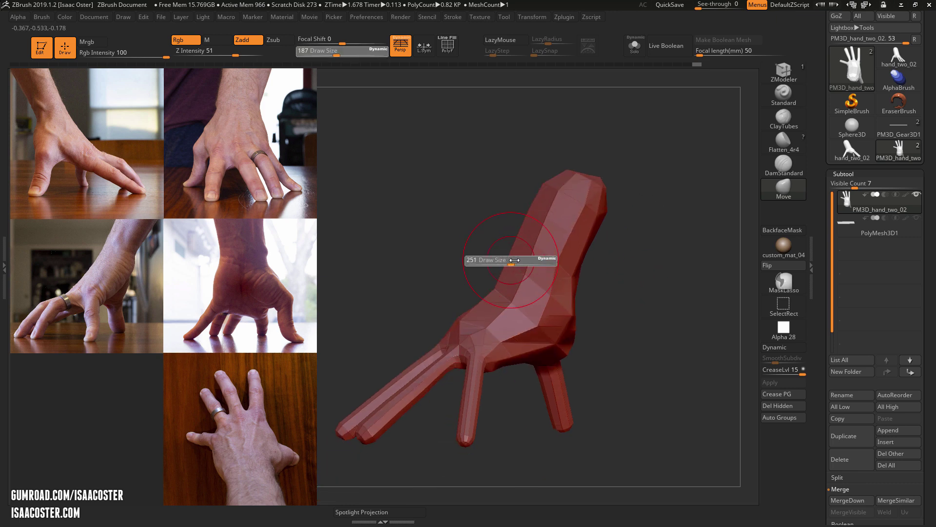
pyautogui.moveTo(506, 262)
pyautogui.mouseDown()
pyautogui.moveTo(522, 261)
pyautogui.moveTo(502, 288)
pyautogui.moveTo(481, 268)
pyautogui.moveTo(517, 295)
pyautogui.mouseUp()
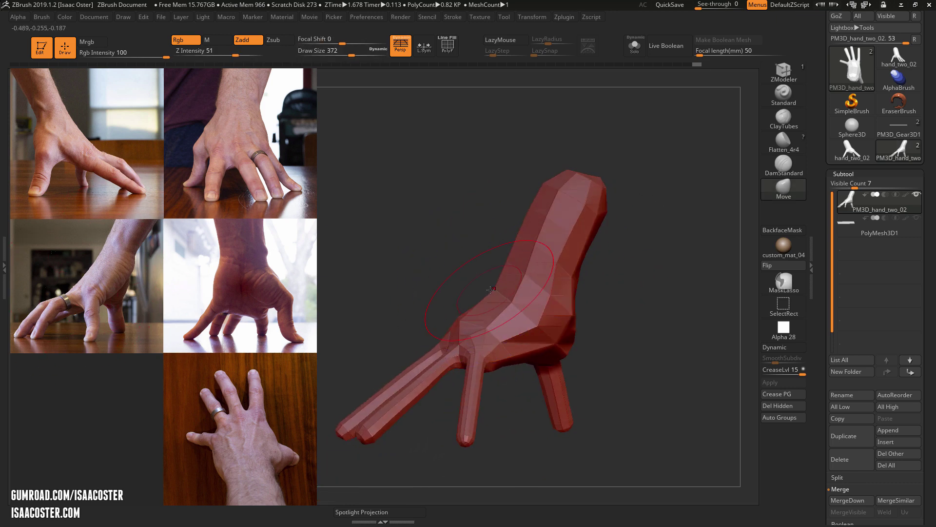
pyautogui.moveTo(529, 242)
pyautogui.mouseDown()
pyautogui.moveTo(546, 247)
pyautogui.moveTo(583, 310)
pyautogui.mouseUp()
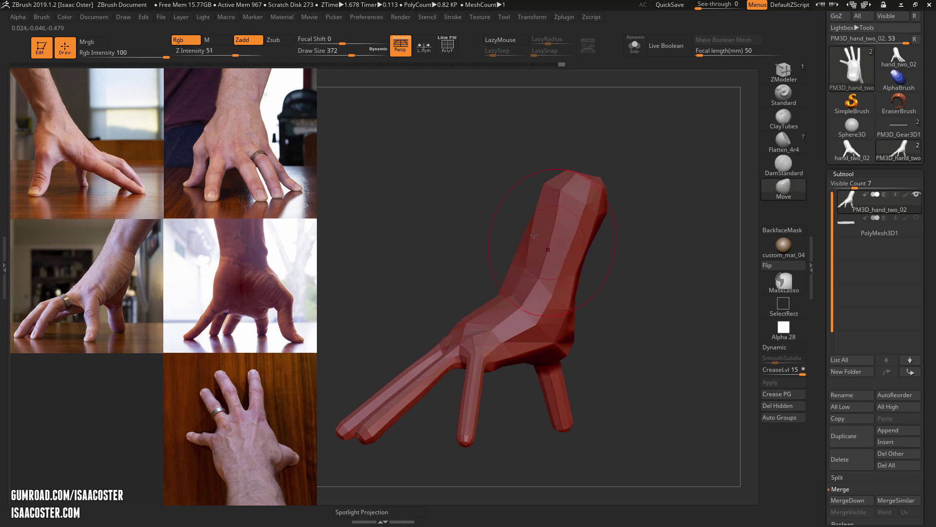
pyautogui.moveTo(571, 210)
pyautogui.keyDown('shift'); pyautogui.mouseDown()
pyautogui.moveTo(566, 180)
pyautogui.moveTo(606, 238)
pyautogui.mouseUp(); pyautogui.keyUp('shift')
# - Refine the forearm contour and the base of the thumb from the thumb side, reducing the Move brush to draw size 212
pyautogui.moveTo(654, 299); pyautogui.dragTo(579, 173)
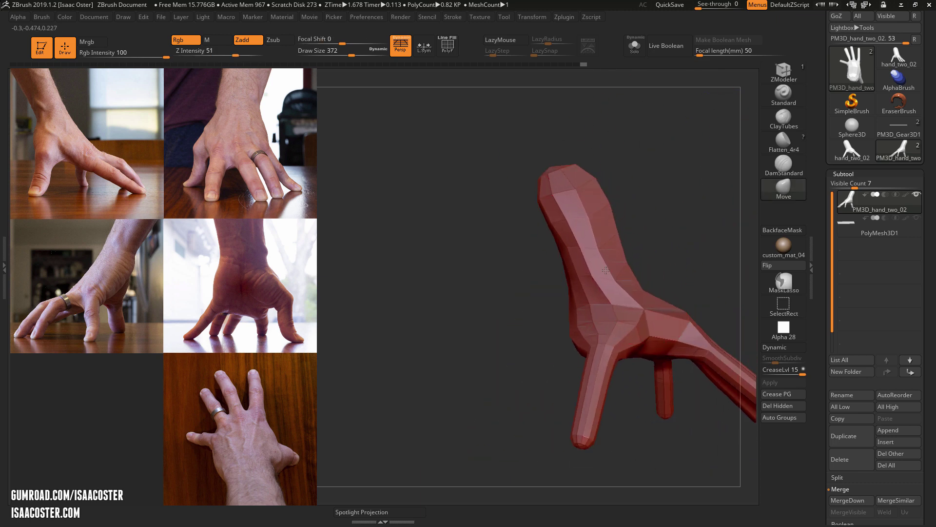
pyautogui.moveTo(671, 203); pyautogui.dragTo(489, 225)
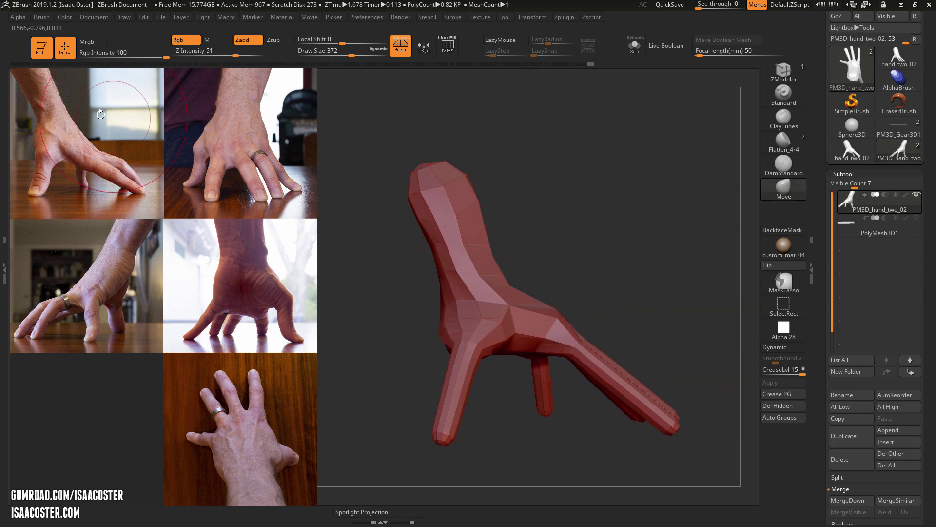
pyautogui.press('[')
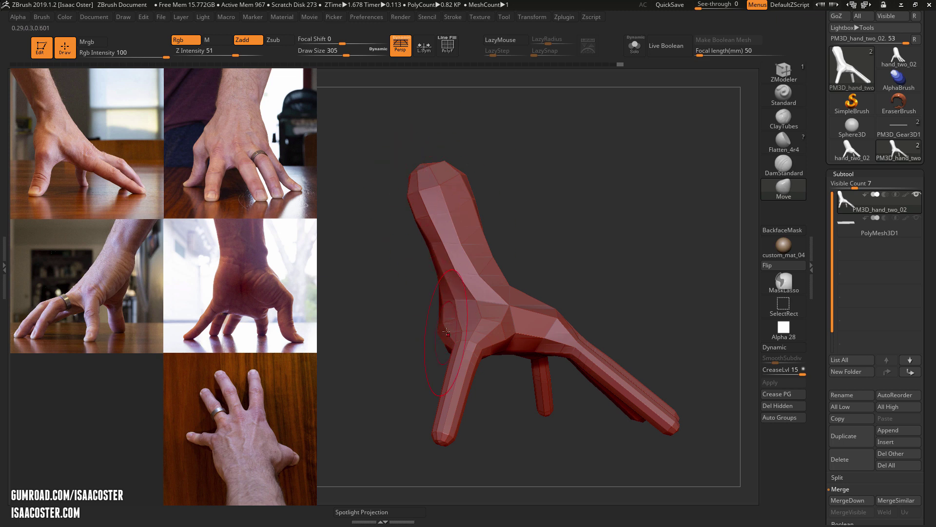
pyautogui.press('[')
pyautogui.moveTo(447, 345); pyautogui.dragTo(434, 345)
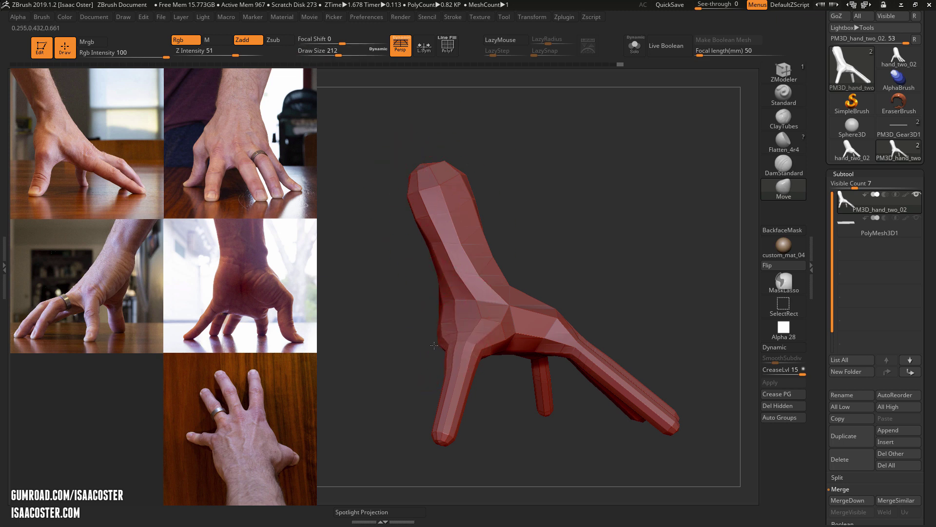
# - Narrow the forearm and fill out the heel of the palm on the little-finger side using the Move brush
pyautogui.moveTo(483, 397)
pyautogui.mouseDown()
pyautogui.moveTo(508, 425)
pyautogui.moveTo(668, 239)
pyautogui.moveTo(415, 275)
pyautogui.moveTo(426, 269)
pyautogui.mouseUp()
pyautogui.press('s')
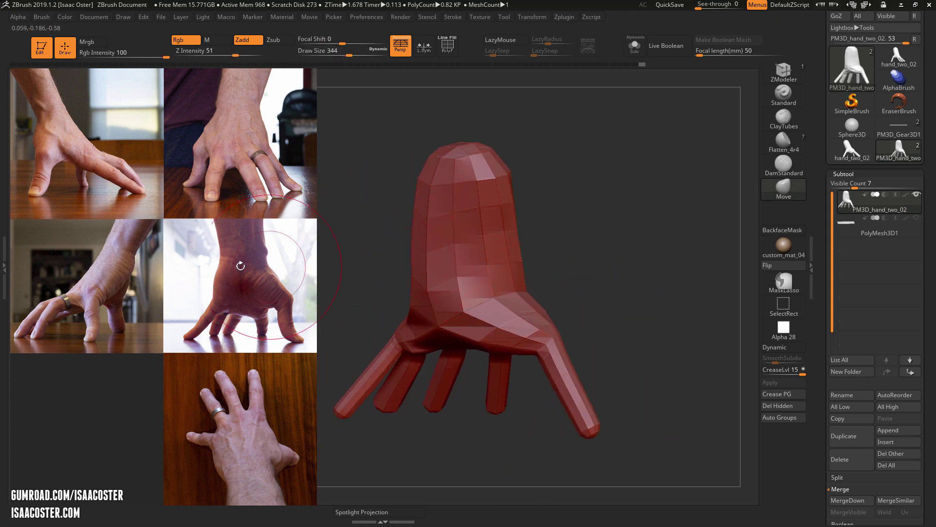
pyautogui.press('s')
pyautogui.moveTo(371, 284); pyautogui.dragTo(368, 283)
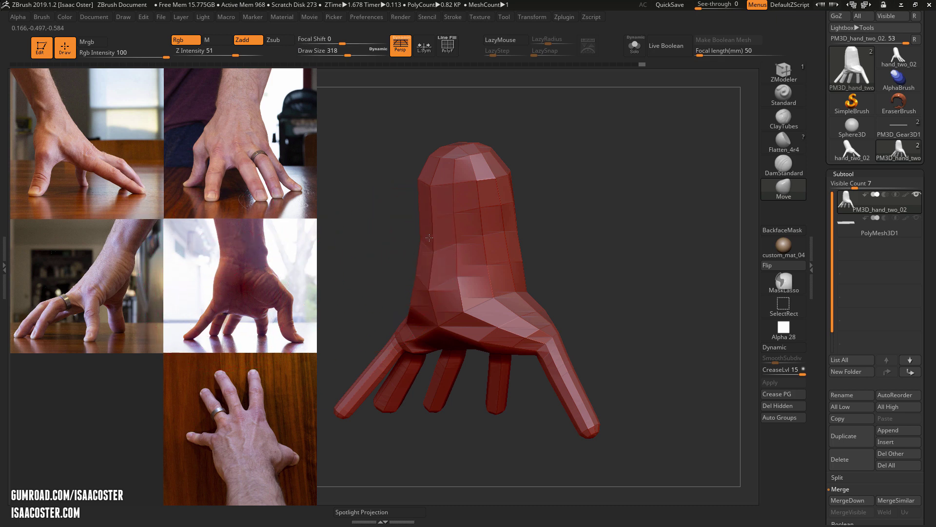
pyautogui.press('s')
pyautogui.moveTo(408, 288); pyautogui.dragTo(403, 288)
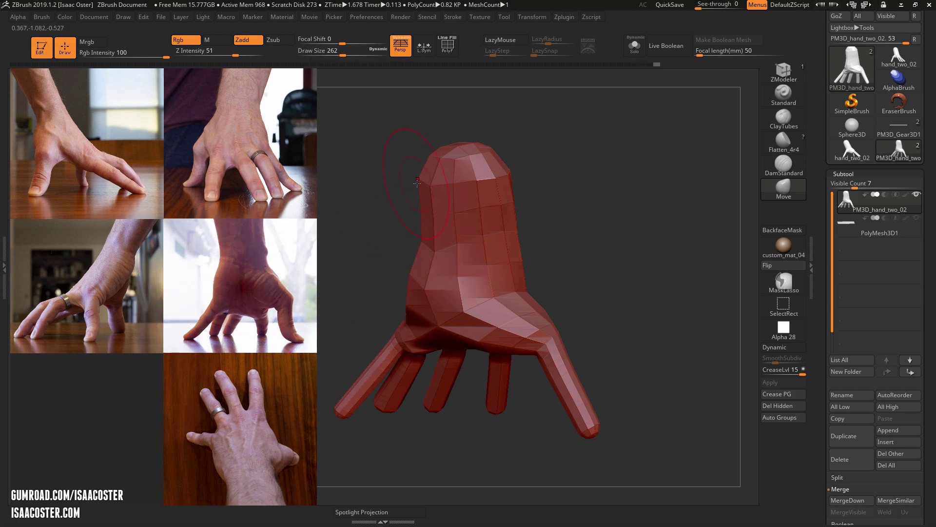
# - Bulge the thumb's base outward and curve the thumb toward its tip using the Move brush at draw sizes 318 and 262
pyautogui.press('s')
pyautogui.moveTo(542, 293)
pyautogui.mouseDown()
pyautogui.moveTo(551, 294)
pyautogui.moveTo(540, 294)
pyautogui.moveTo(538, 283)
pyautogui.mouseUp()
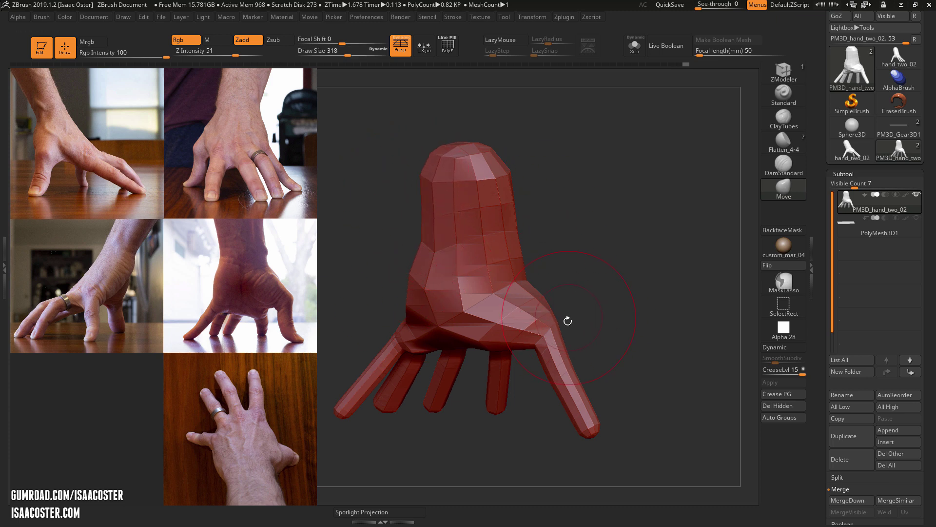
pyautogui.press('s')
pyautogui.moveTo(564, 330); pyautogui.dragTo(581, 322)
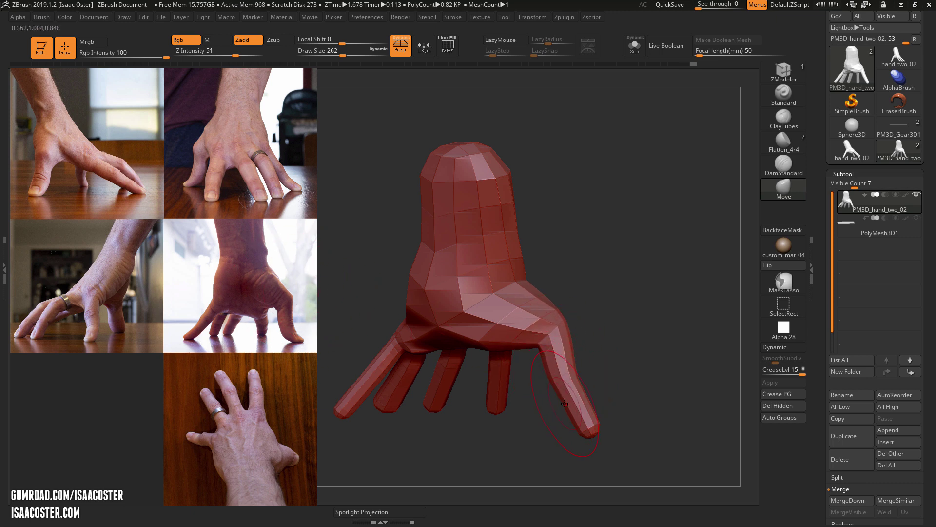
pyautogui.moveTo(564, 392); pyautogui.dragTo(556, 395)
pyautogui.moveTo(606, 431); pyautogui.dragTo(599, 410)
# - Enlarge the Move brush to draw size 408 for shaping the hand from the thumb side
pyautogui.press('s')
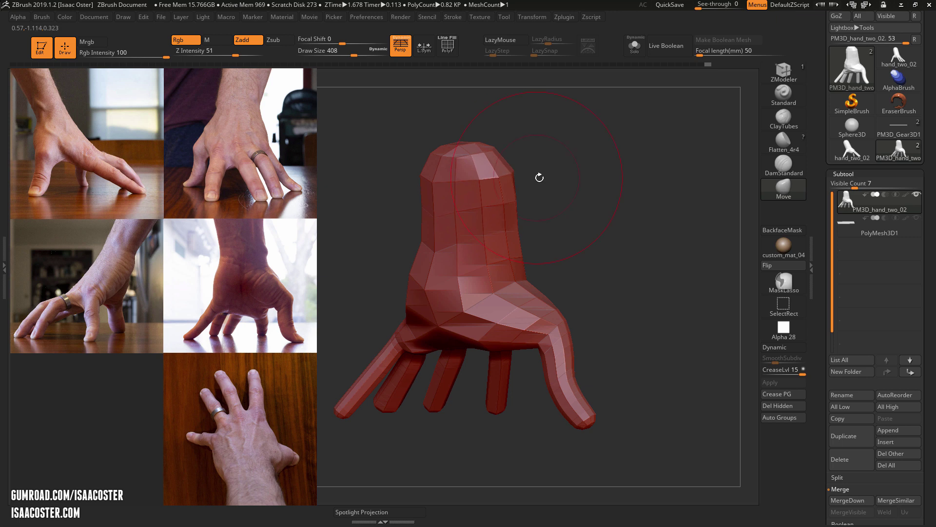
pyautogui.moveTo(539, 178); pyautogui.dragTo(535, 248)
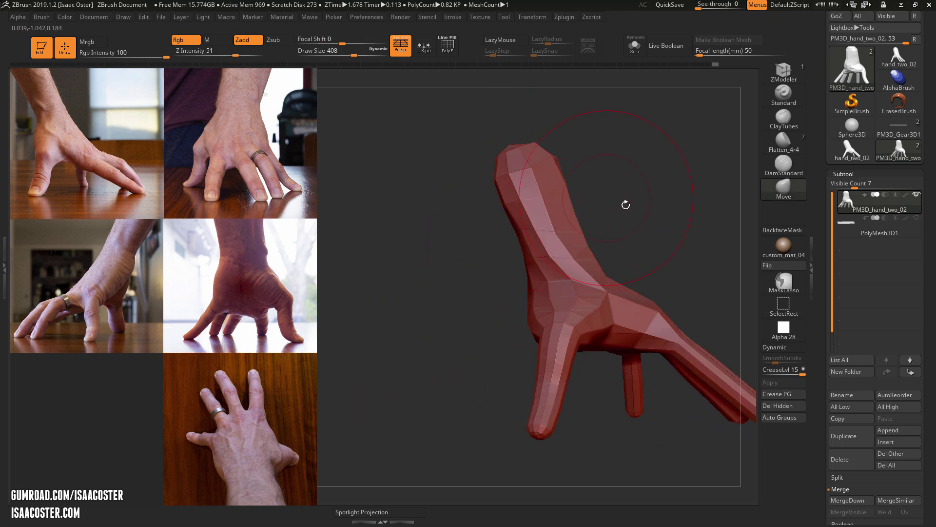
pyautogui.moveTo(625, 205); pyautogui.dragTo(567, 267)
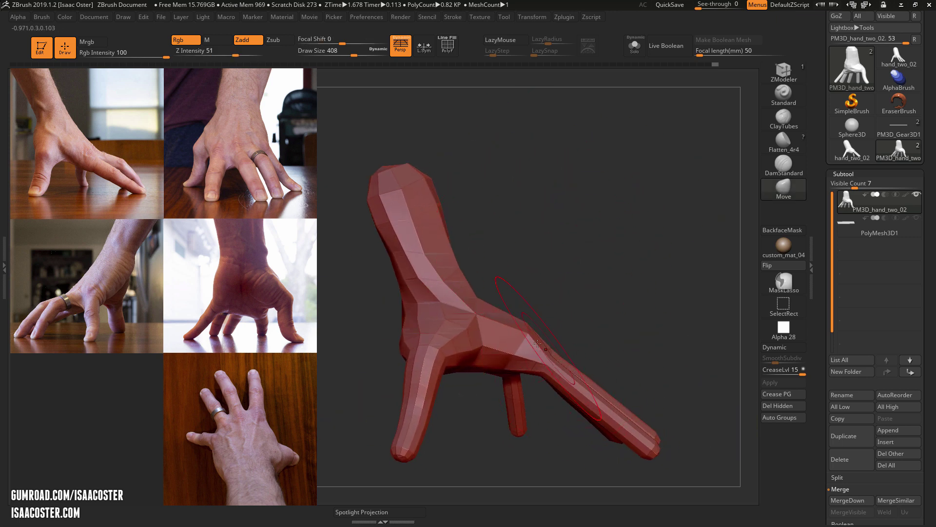